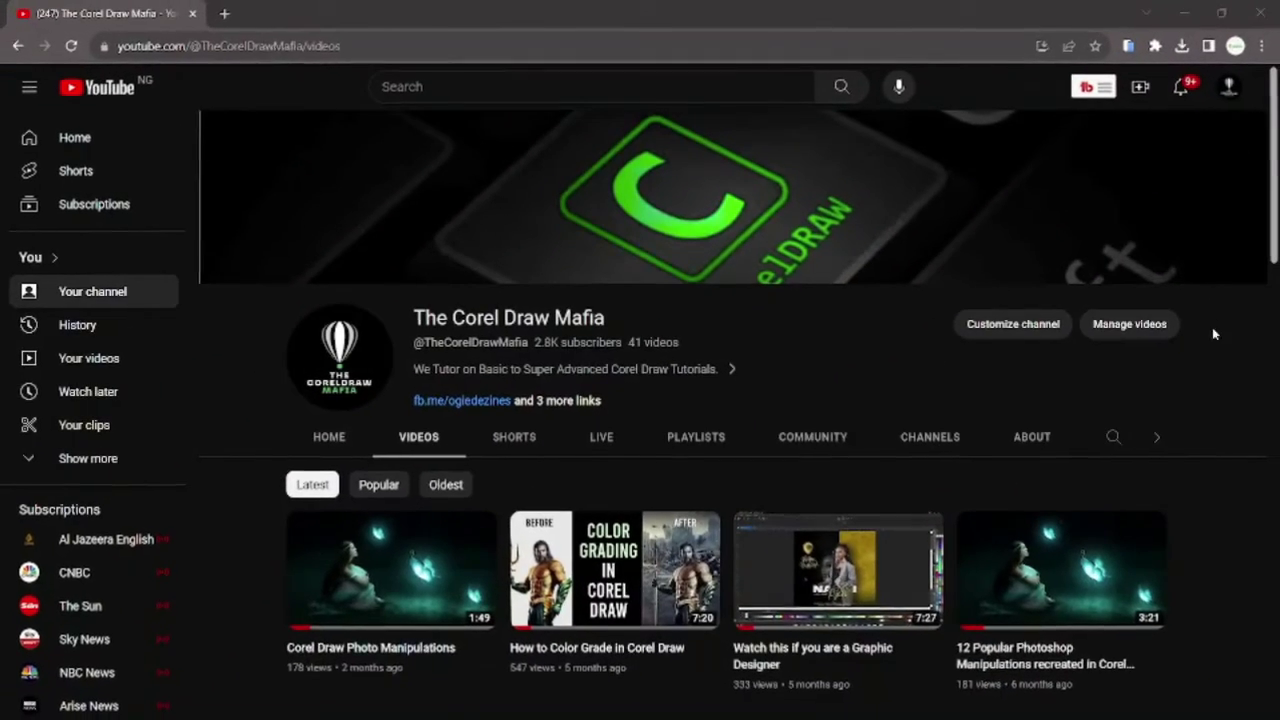
- Scroll down and back up through the page around the placed fabric photo
{"action": "scroll", "coordinate": [1210, 521], "scroll_direction": "down", "scroll_amount": 1}
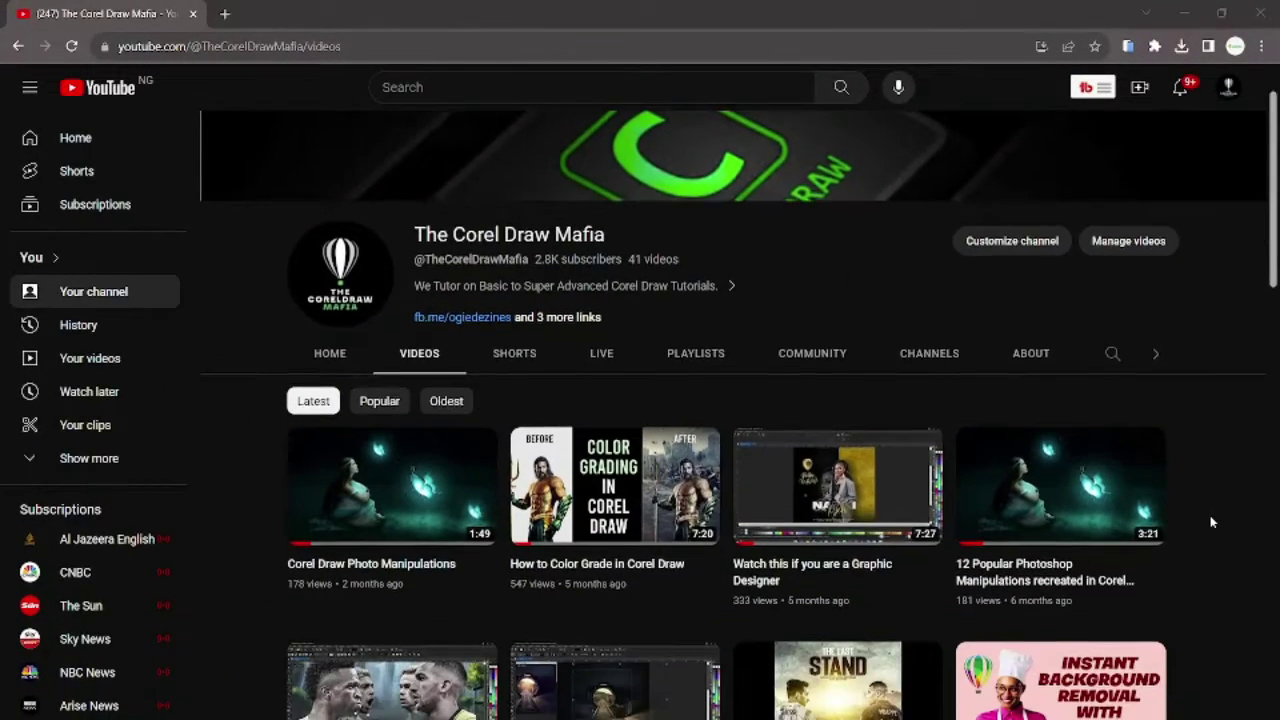
{"action": "scroll", "coordinate": [1210, 521], "scroll_direction": "down", "scroll_amount": 1}
{"action": "scroll", "coordinate": [1210, 521], "scroll_direction": "down", "scroll_amount": 1}
{"action": "scroll", "coordinate": [1210, 521], "scroll_direction": "down", "scroll_amount": 1}
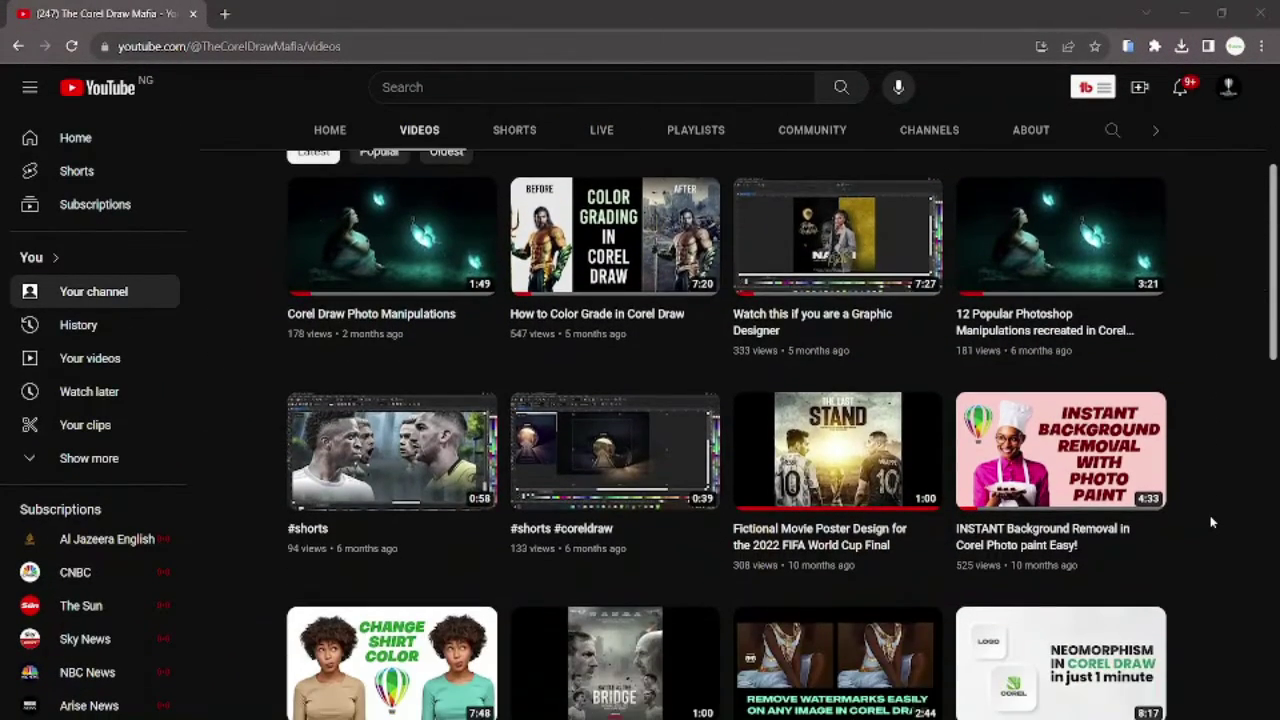
{"action": "scroll", "coordinate": [1210, 521], "scroll_direction": "down", "scroll_amount": 1}
{"action": "scroll", "coordinate": [1210, 521], "scroll_direction": "down", "scroll_amount": 1}
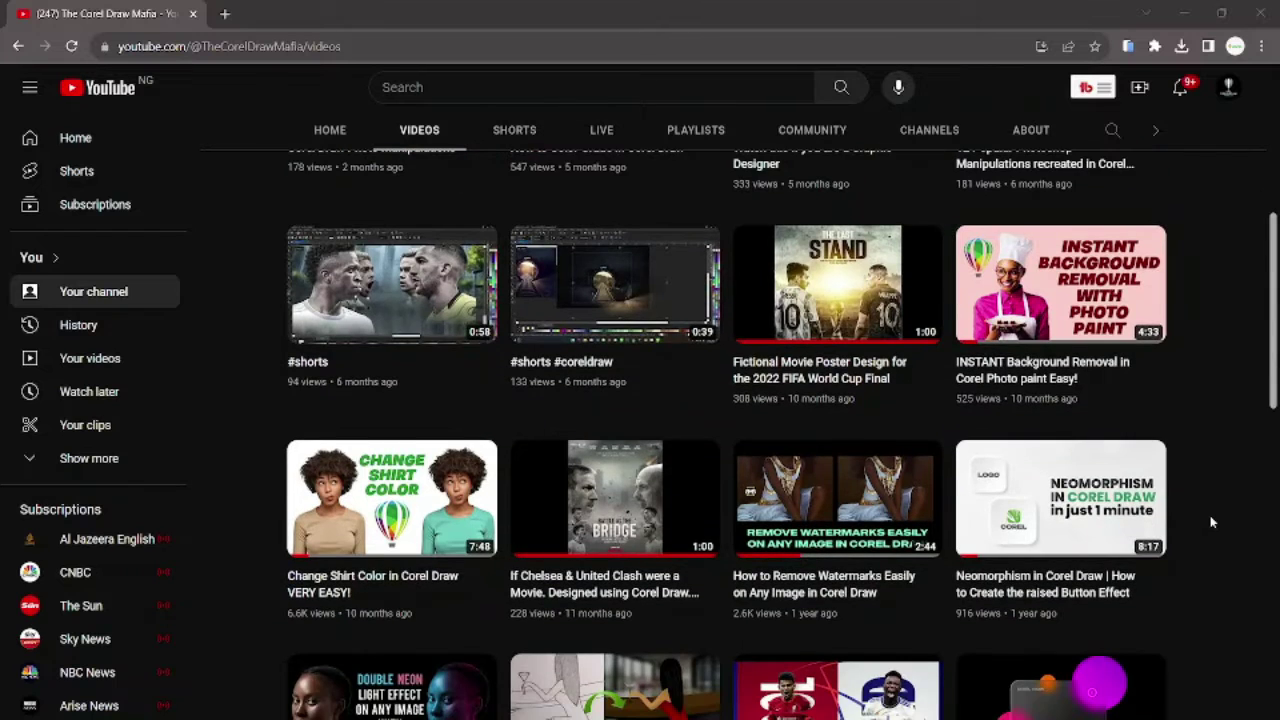
{"action": "scroll", "coordinate": [1210, 521], "scroll_direction": "down", "scroll_amount": 1}
{"action": "scroll", "coordinate": [1210, 521], "scroll_direction": "down", "scroll_amount": 1}
{"action": "scroll", "coordinate": [1210, 521], "scroll_direction": "down", "scroll_amount": 1}
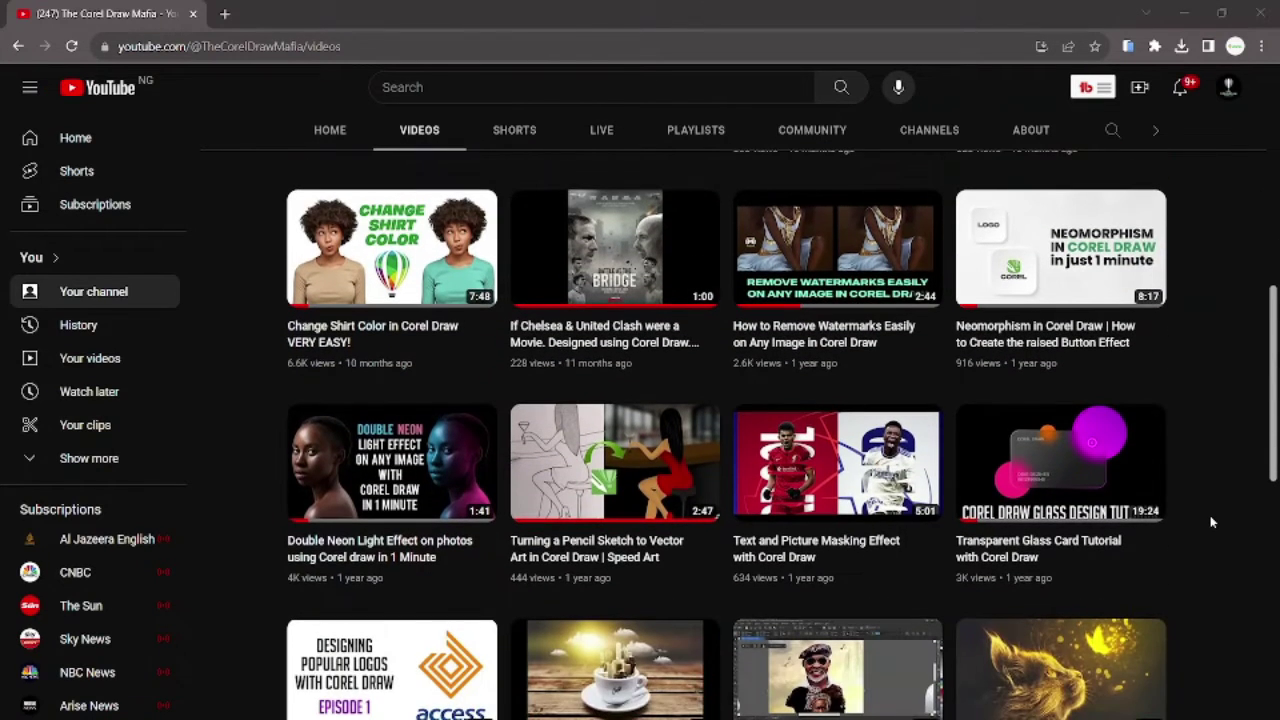
{"action": "scroll", "coordinate": [1210, 521], "scroll_direction": "down", "scroll_amount": 2}
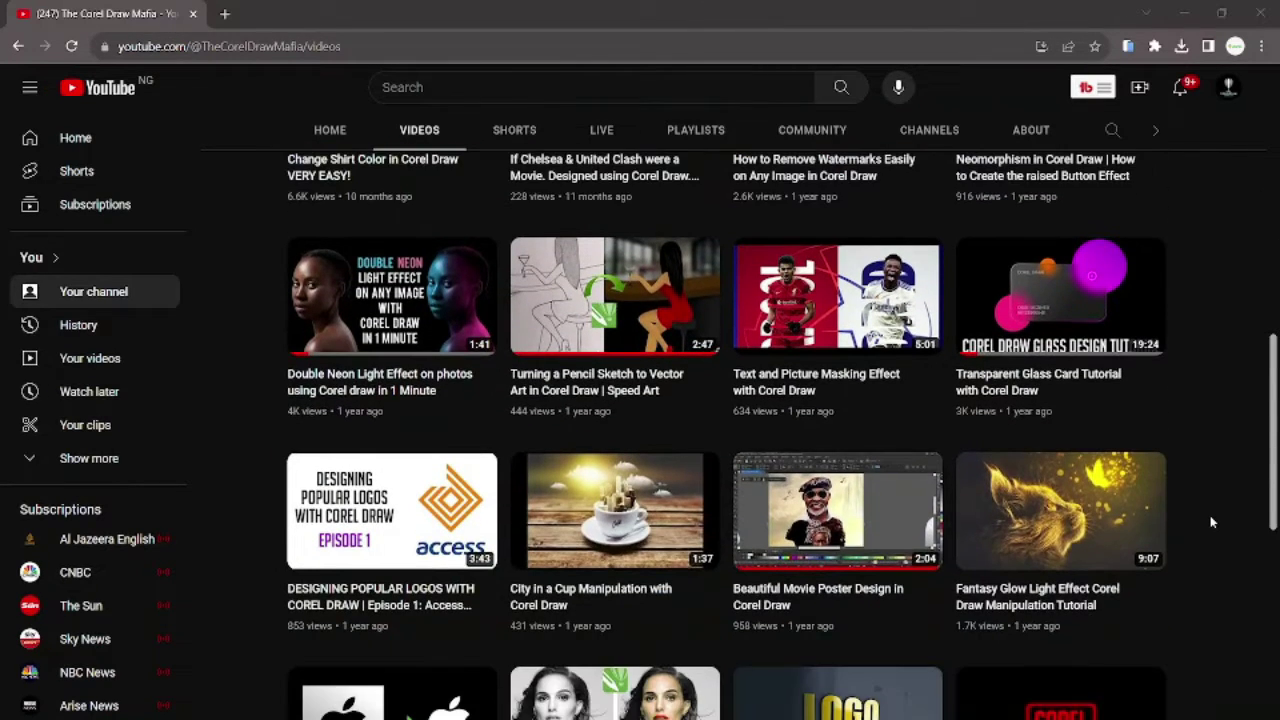
{"action": "scroll", "coordinate": [1210, 521], "scroll_direction": "down", "scroll_amount": 2}
{"action": "scroll", "coordinate": [1210, 521], "scroll_direction": "down", "scroll_amount": 1}
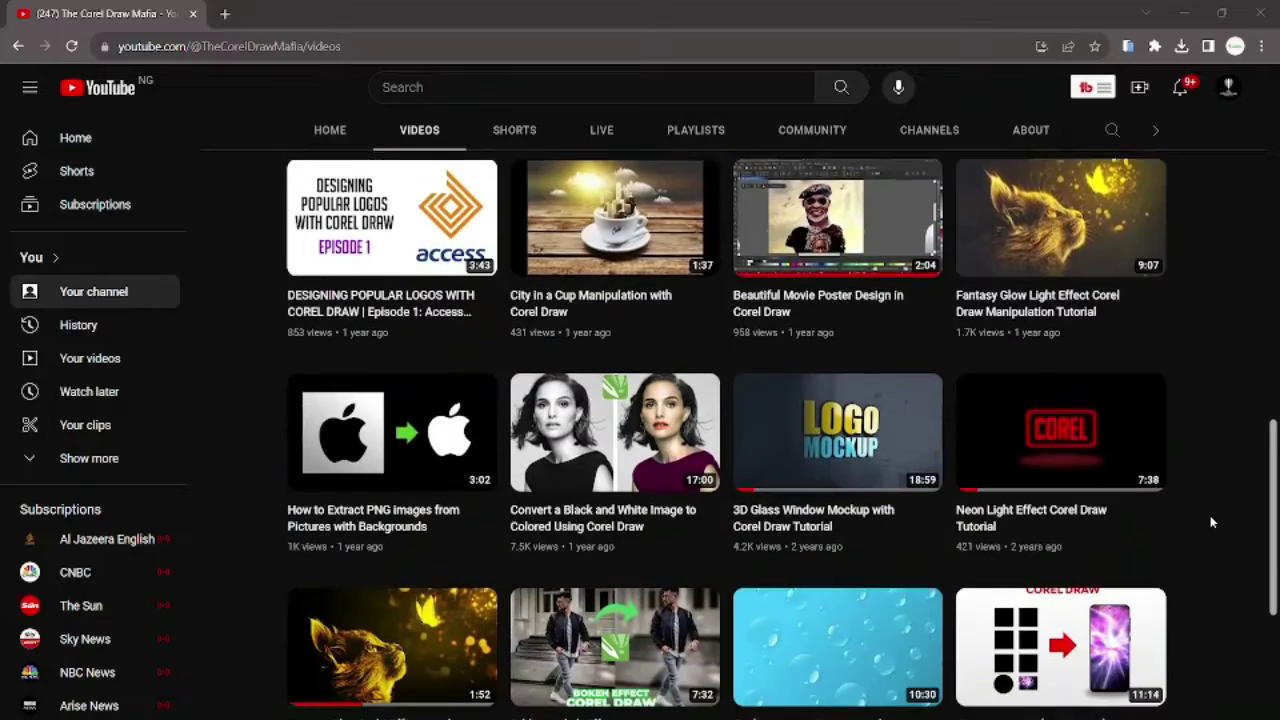
{"action": "scroll", "coordinate": [1210, 521], "scroll_direction": "down", "scroll_amount": 1}
{"action": "scroll", "coordinate": [1210, 521], "scroll_direction": "down", "scroll_amount": 2}
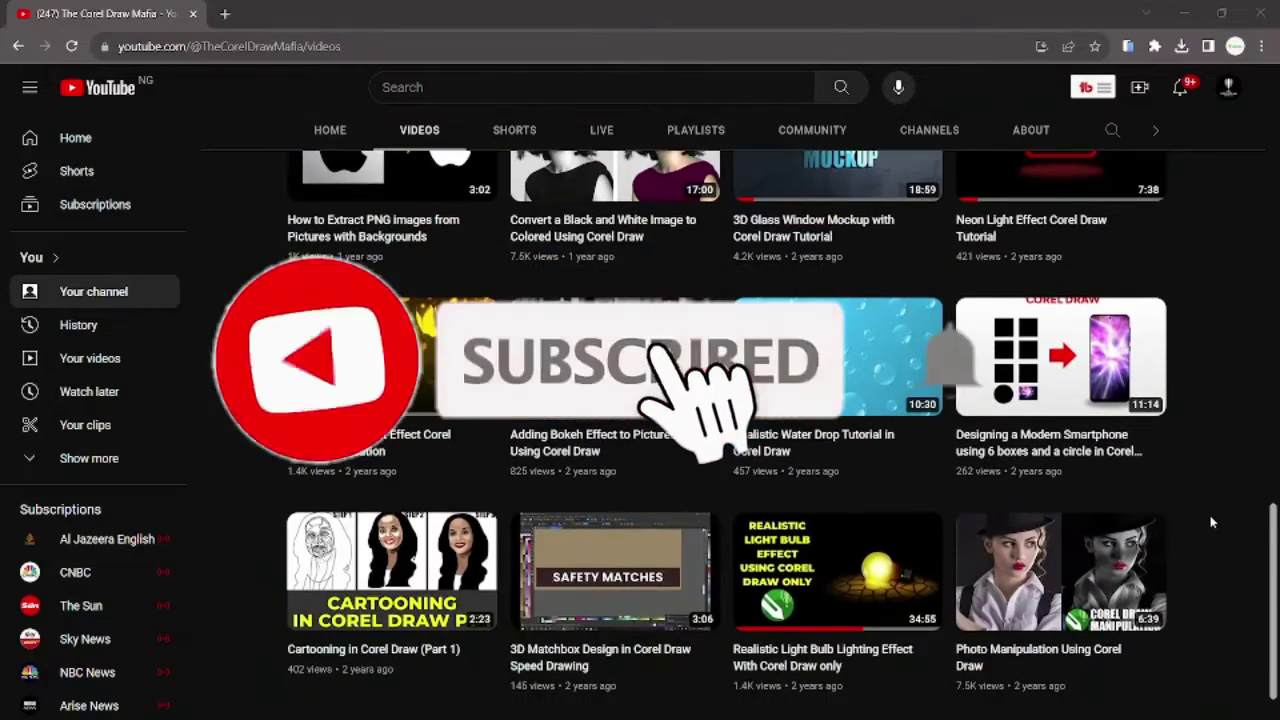
{"action": "scroll", "coordinate": [1210, 521], "scroll_direction": "down", "scroll_amount": 2}
{"action": "scroll", "coordinate": [1210, 521], "scroll_direction": "down", "scroll_amount": 1}
{"action": "scroll", "coordinate": [1210, 521], "scroll_direction": "up", "scroll_amount": 2}
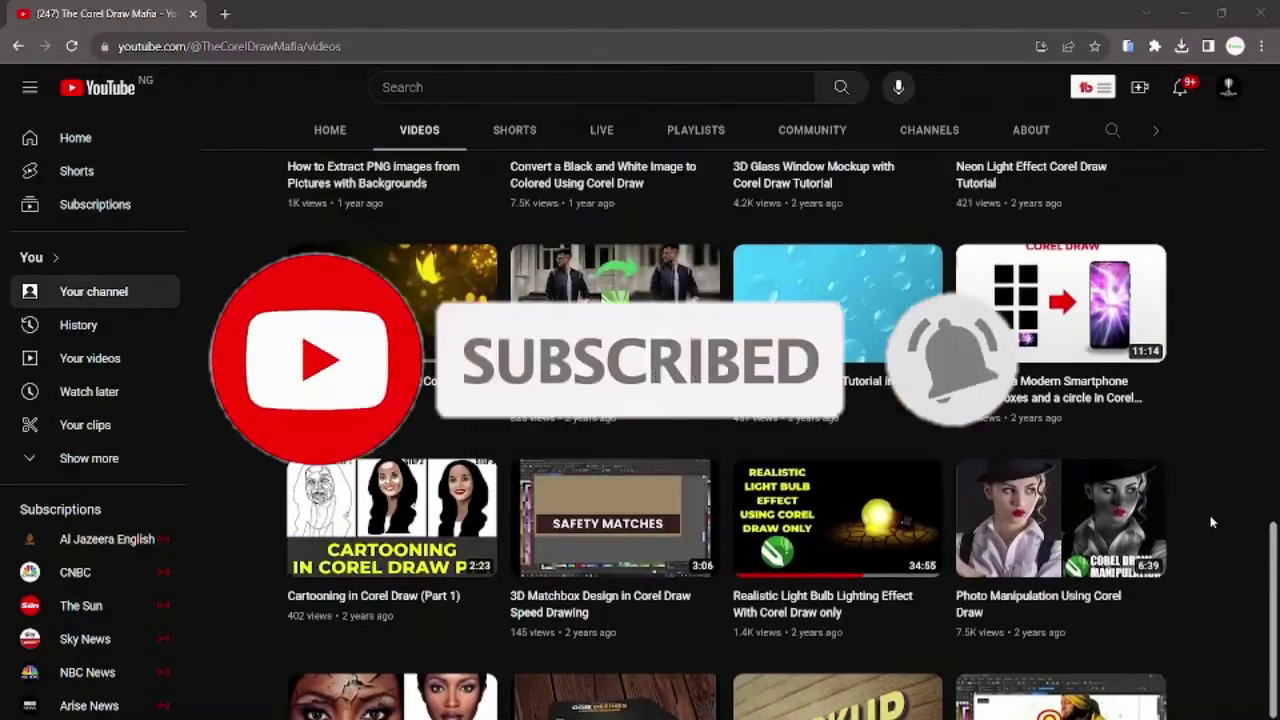
{"action": "scroll", "coordinate": [1210, 521], "scroll_direction": "up", "scroll_amount": 4}
{"action": "scroll", "coordinate": [1210, 521], "scroll_direction": "up", "scroll_amount": 2}
{"action": "scroll", "coordinate": [1210, 521], "scroll_direction": "up", "scroll_amount": 3}
{"action": "scroll", "coordinate": [1210, 521], "scroll_direction": "up", "scroll_amount": 1}
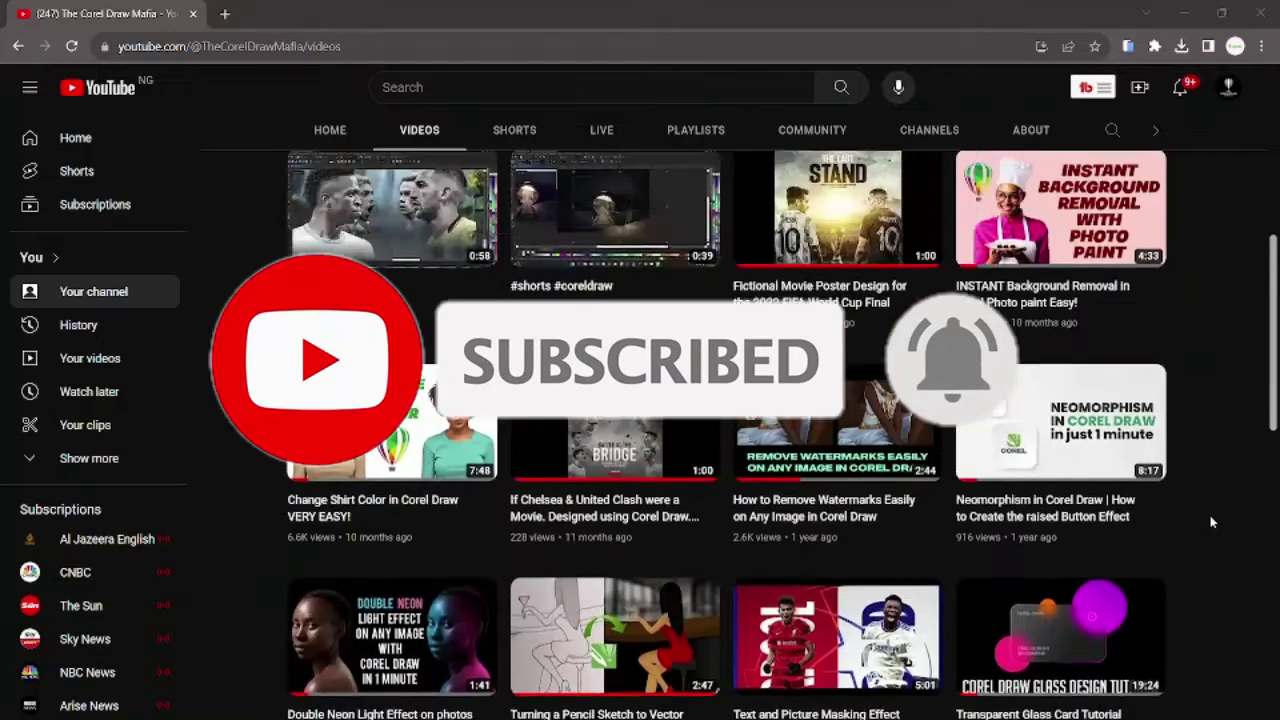
{"action": "scroll", "coordinate": [1210, 521], "scroll_direction": "up", "scroll_amount": 2}
{"action": "scroll", "coordinate": [1210, 521], "scroll_direction": "up", "scroll_amount": 4}
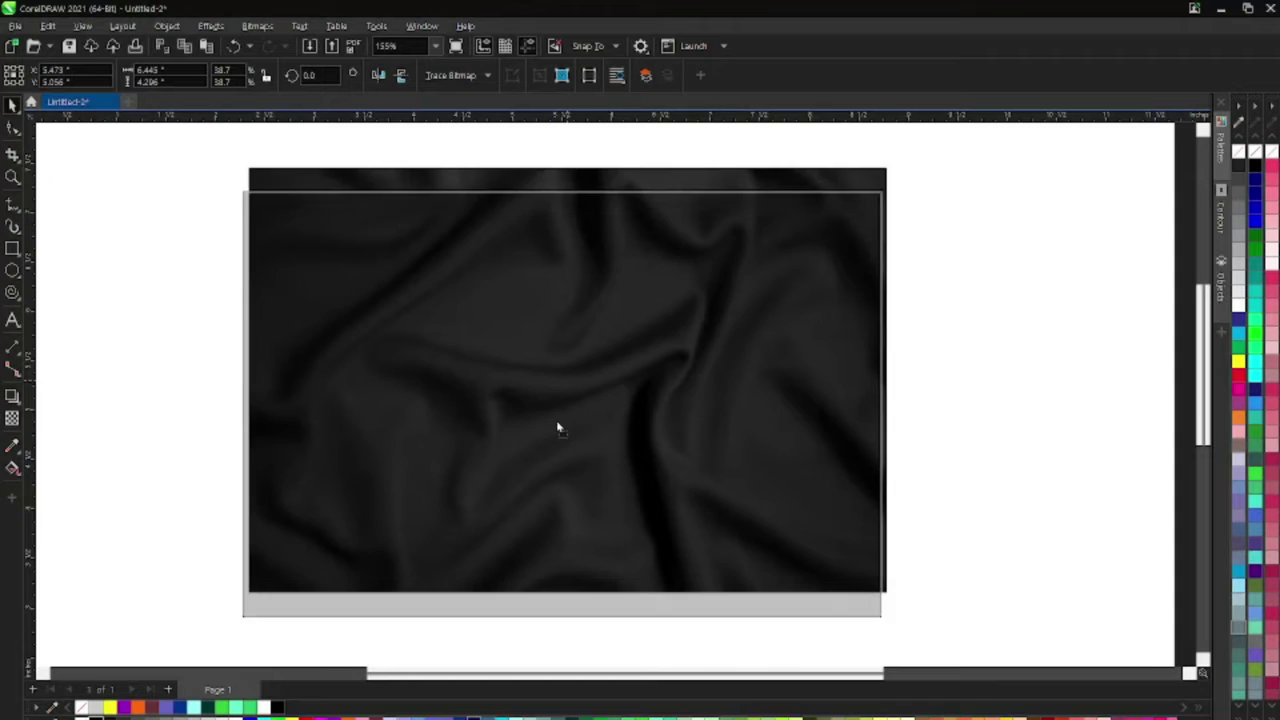
- Shift the fabric photo right and slightly up, zooming in and out to check it
{"action": "left_click", "coordinate": [555, 396]}
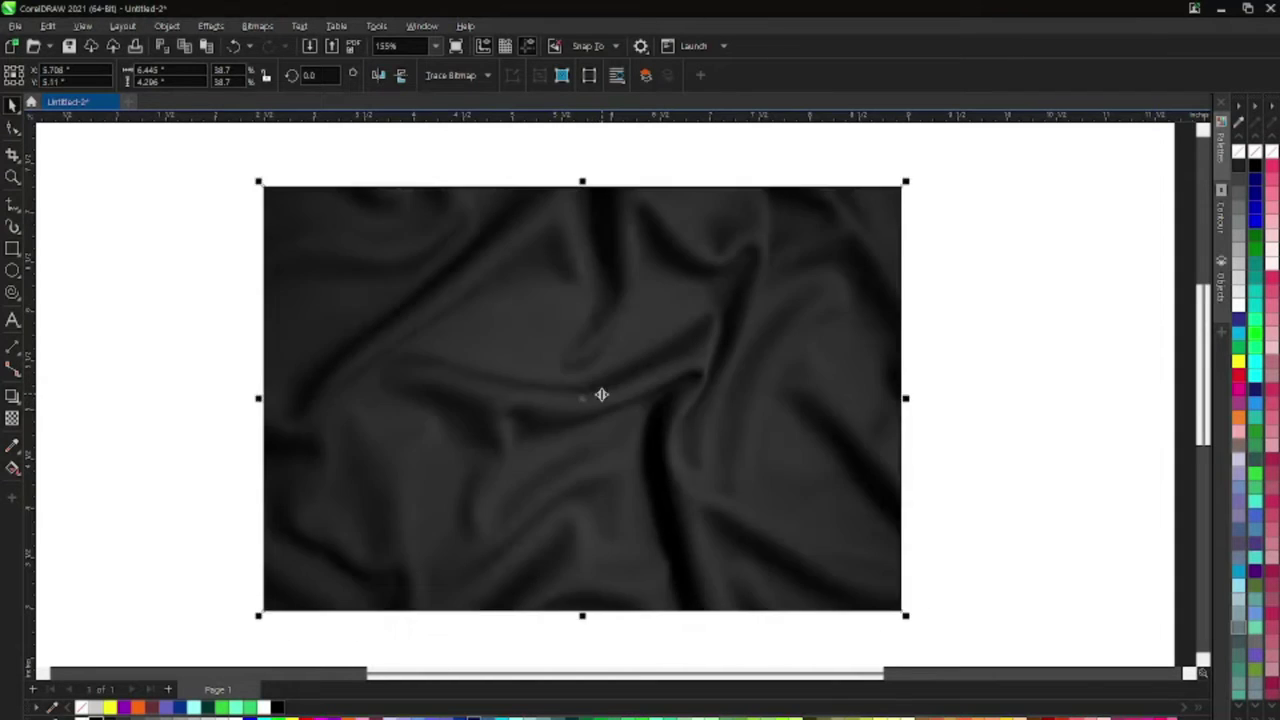
{"action": "left_click_drag", "start_coordinate": [567, 399], "coordinate": [616, 386]}
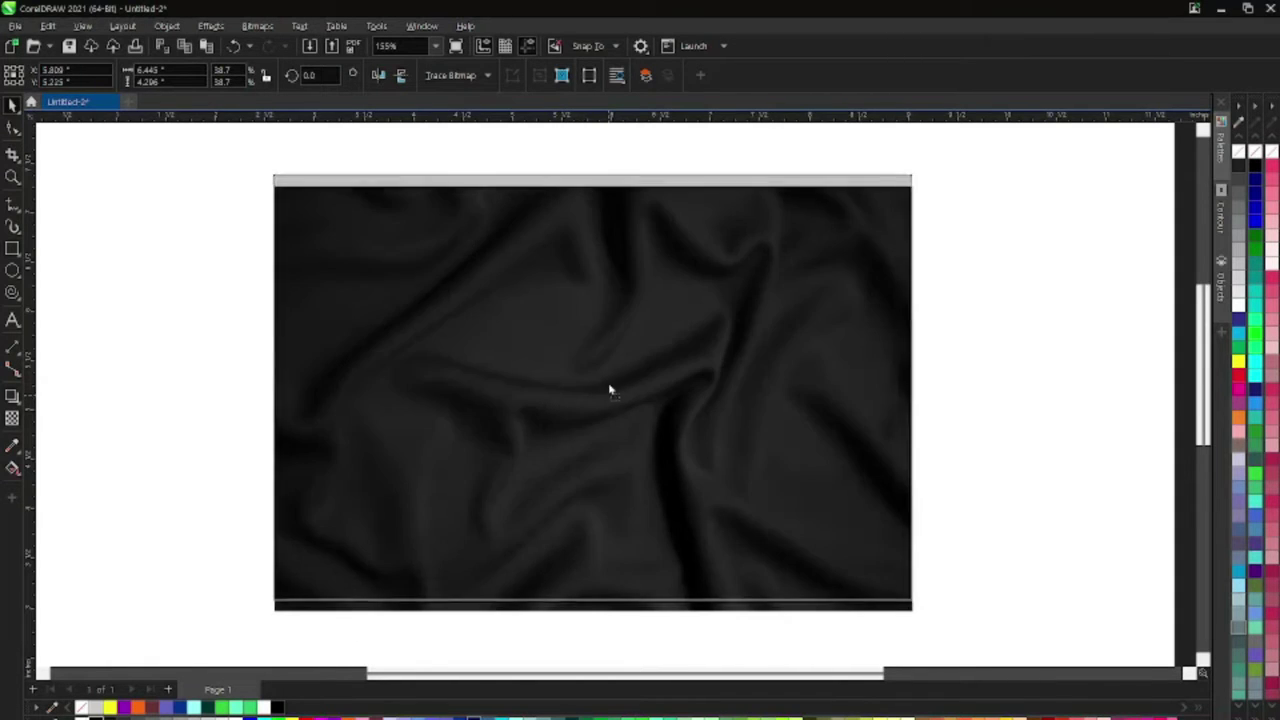
{"action": "scroll", "coordinate": [620, 373], "scroll_direction": "down", "scroll_amount": 1}
{"action": "scroll", "coordinate": [605, 382], "scroll_direction": "down", "scroll_amount": 1}
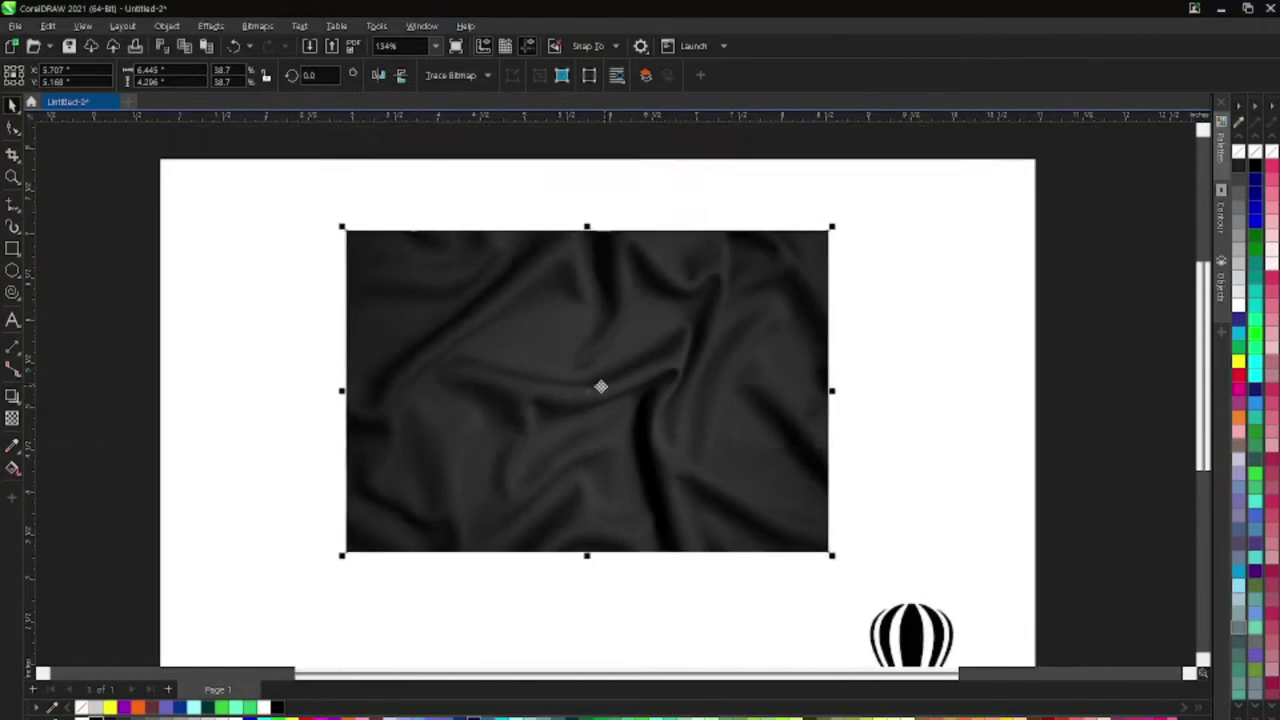
{"action": "scroll", "coordinate": [595, 395], "scroll_direction": "up", "scroll_amount": 2}
{"action": "scroll", "coordinate": [575, 400], "scroll_direction": "down", "scroll_amount": 1}
{"action": "scroll", "coordinate": [606, 371], "scroll_direction": "down", "scroll_amount": 6}
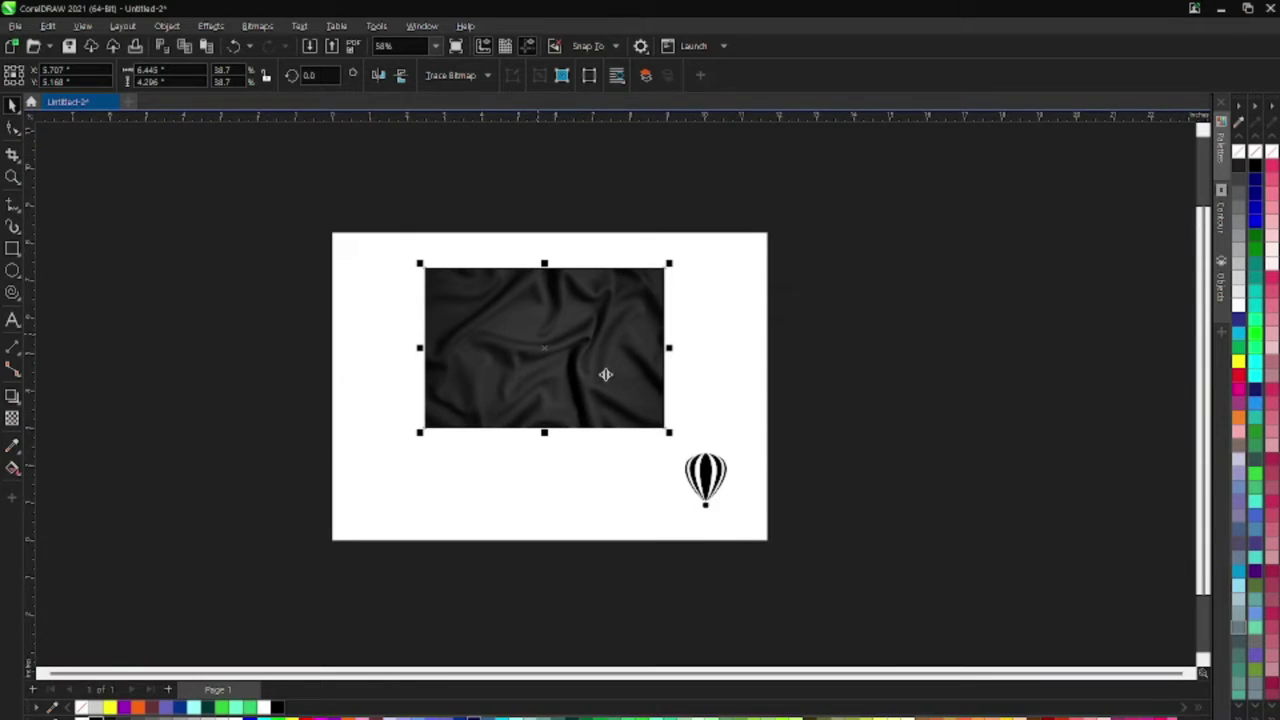
{"action": "scroll", "coordinate": [486, 291], "scroll_direction": "up", "scroll_amount": 3}
{"action": "scroll", "coordinate": [449, 297], "scroll_direction": "up", "scroll_amount": 2}
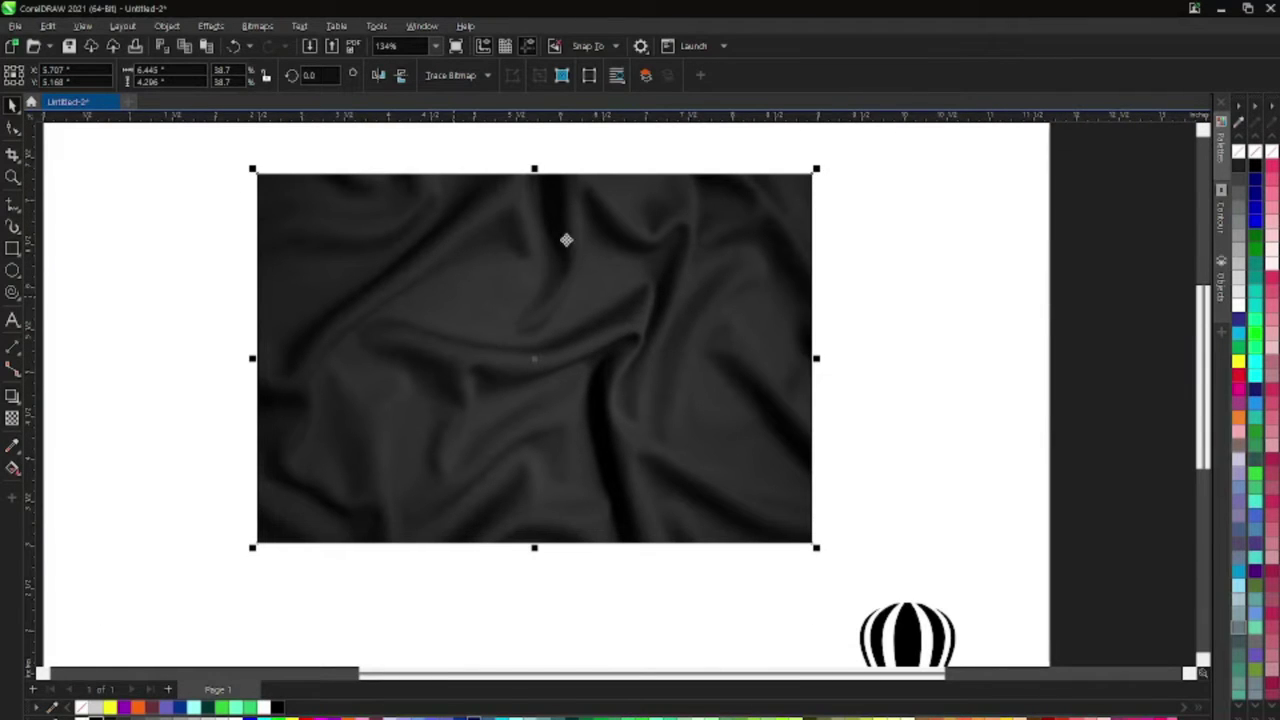
{"action": "scroll", "coordinate": [495, 335], "scroll_direction": "down", "scroll_amount": 2}
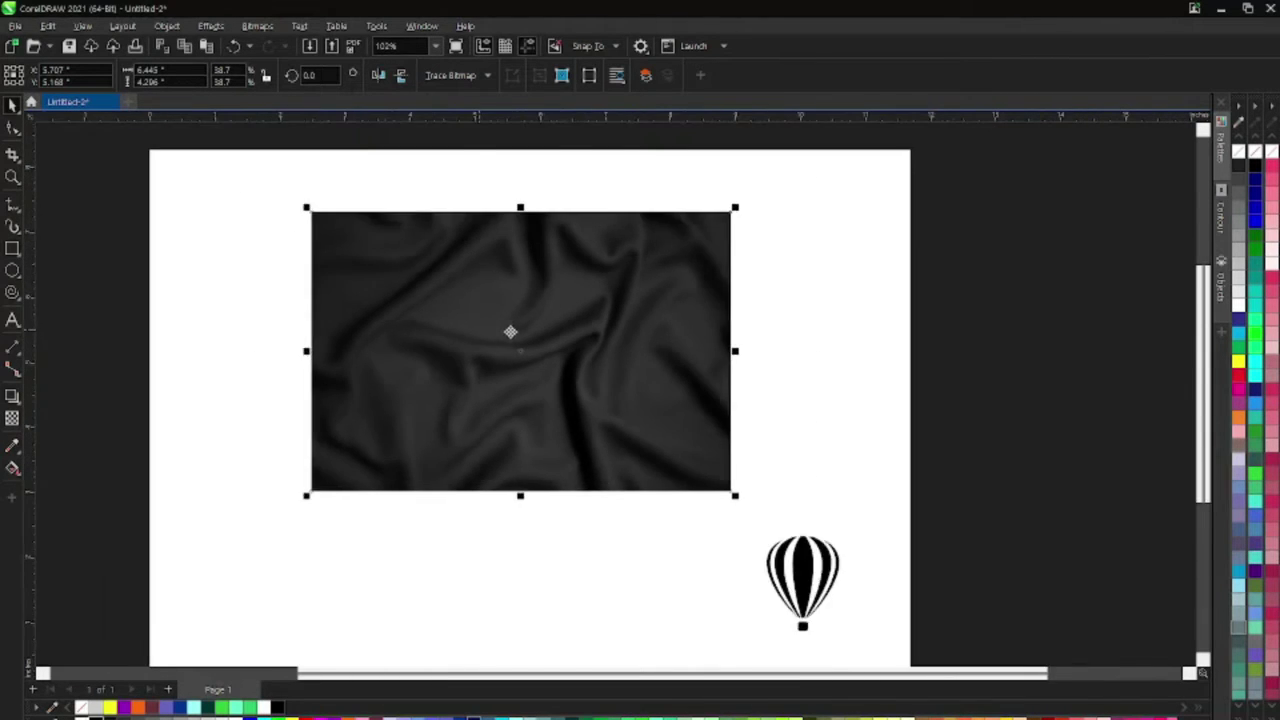
{"action": "scroll", "coordinate": [510, 332], "scroll_direction": "up", "scroll_amount": 3}
{"action": "scroll", "coordinate": [510, 331], "scroll_direction": "down", "scroll_amount": 3}
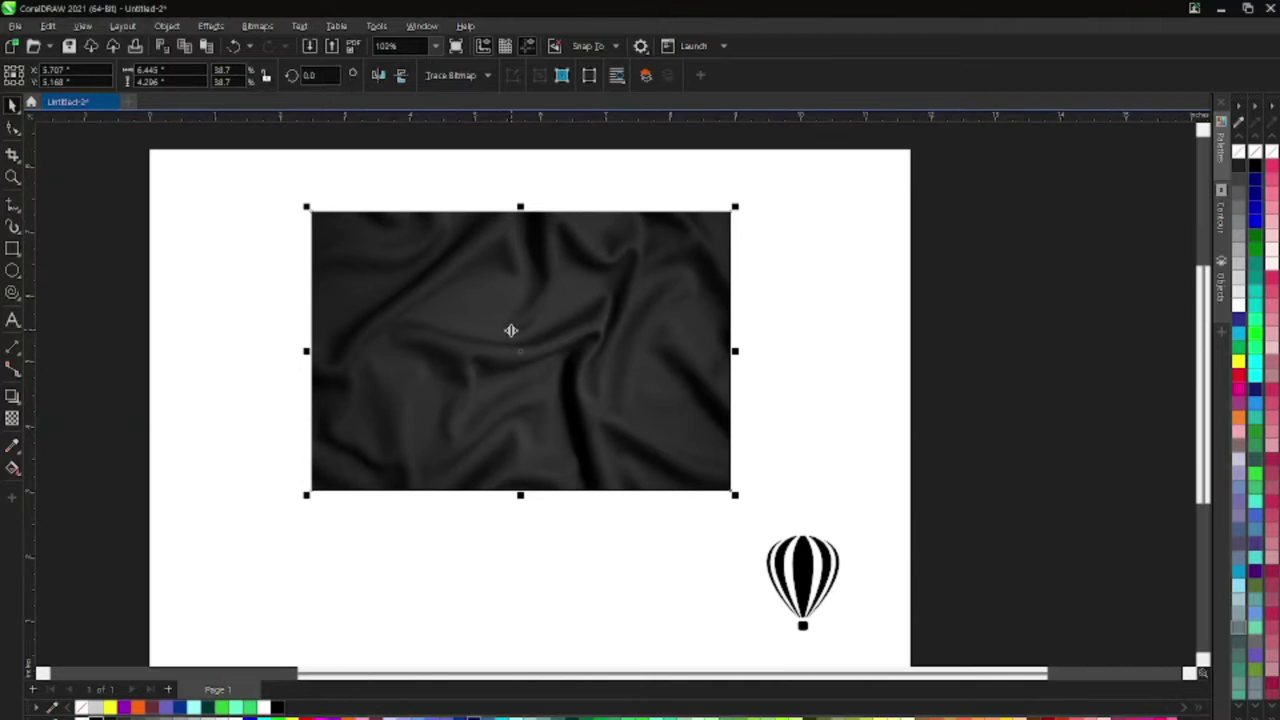
{"action": "scroll", "coordinate": [490, 390], "scroll_direction": "down", "scroll_amount": 1}
{"action": "scroll", "coordinate": [450, 490], "scroll_direction": "up", "scroll_amount": 4}
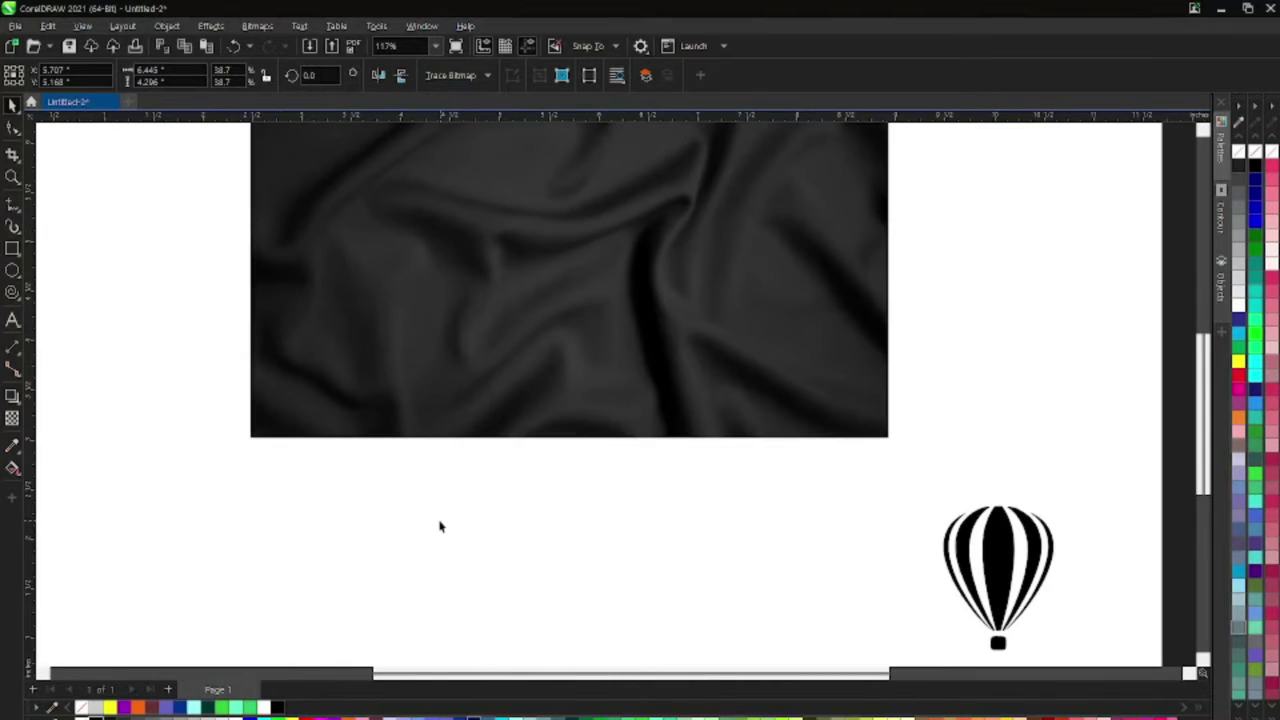
{"action": "left_click", "coordinate": [14, 320]}
- Type 'MOCKUP' below the fabric photo in the MADE Outer Sans font
{"action": "scroll", "coordinate": [400, 537], "scroll_direction": "up", "scroll_amount": 1}
{"action": "left_click", "coordinate": [423, 590]}
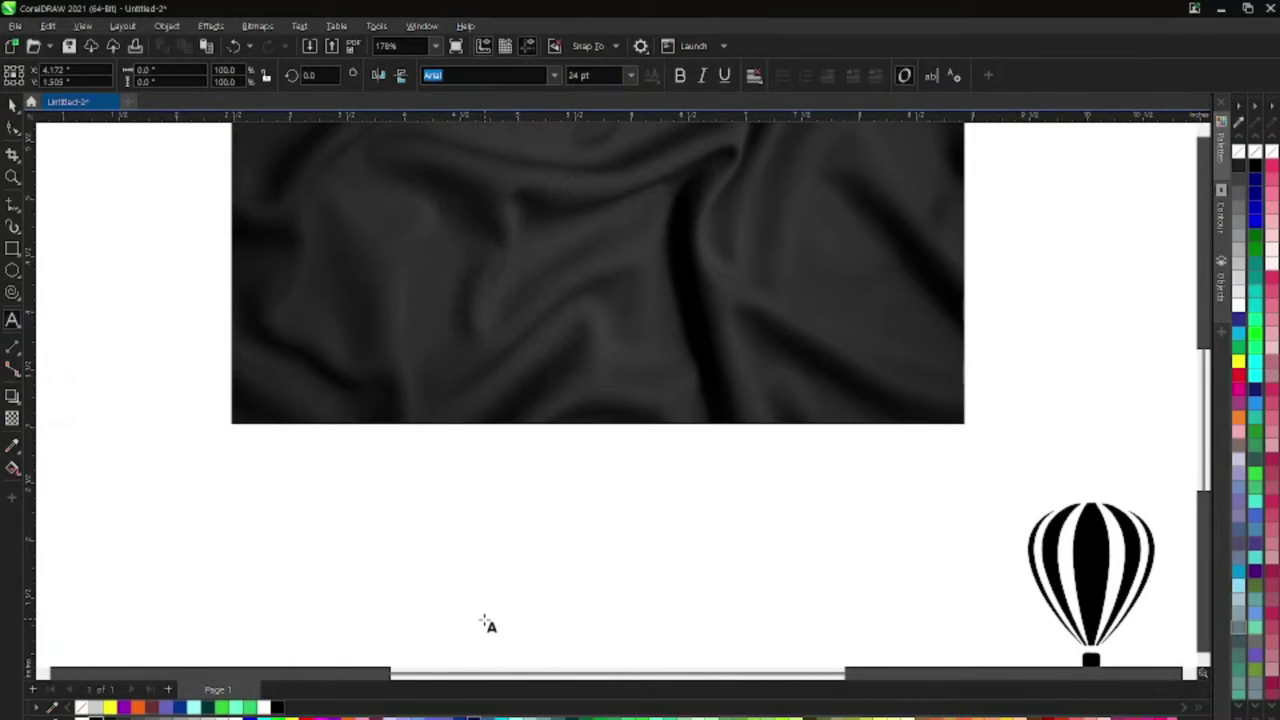
{"action": "type", "text": "MOCKUP"}
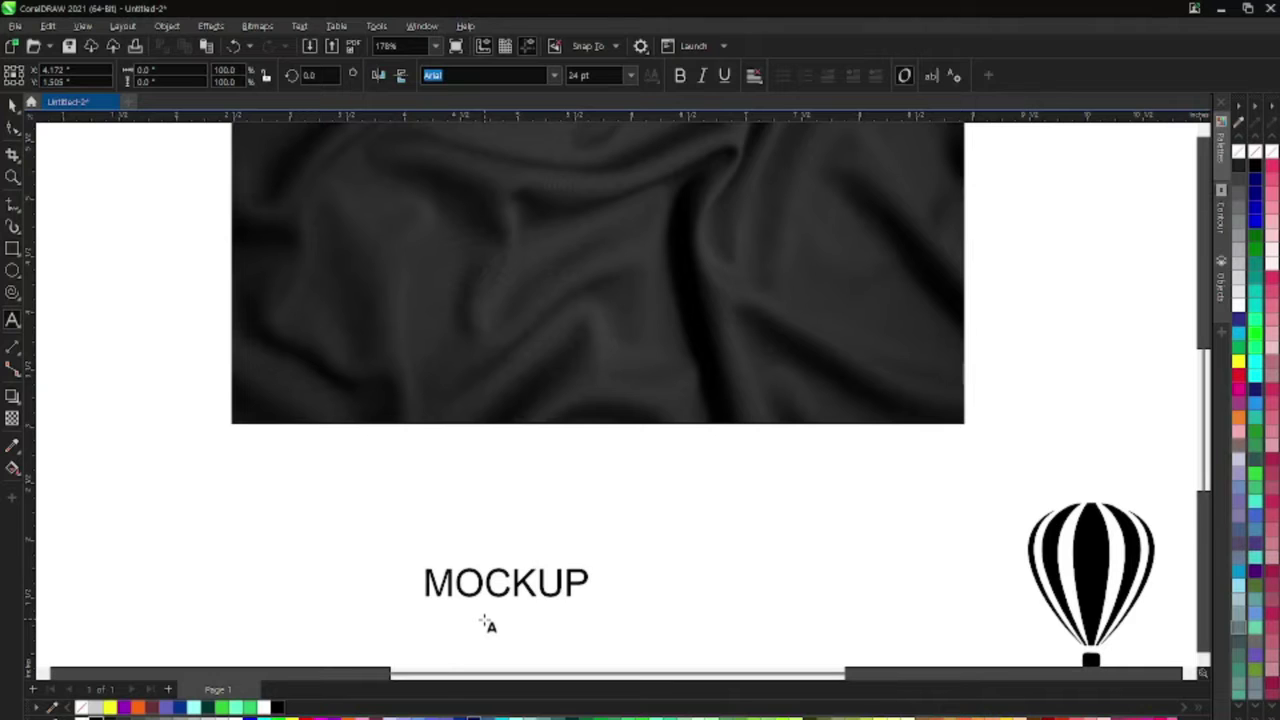
{"action": "left_click", "coordinate": [12, 104]}
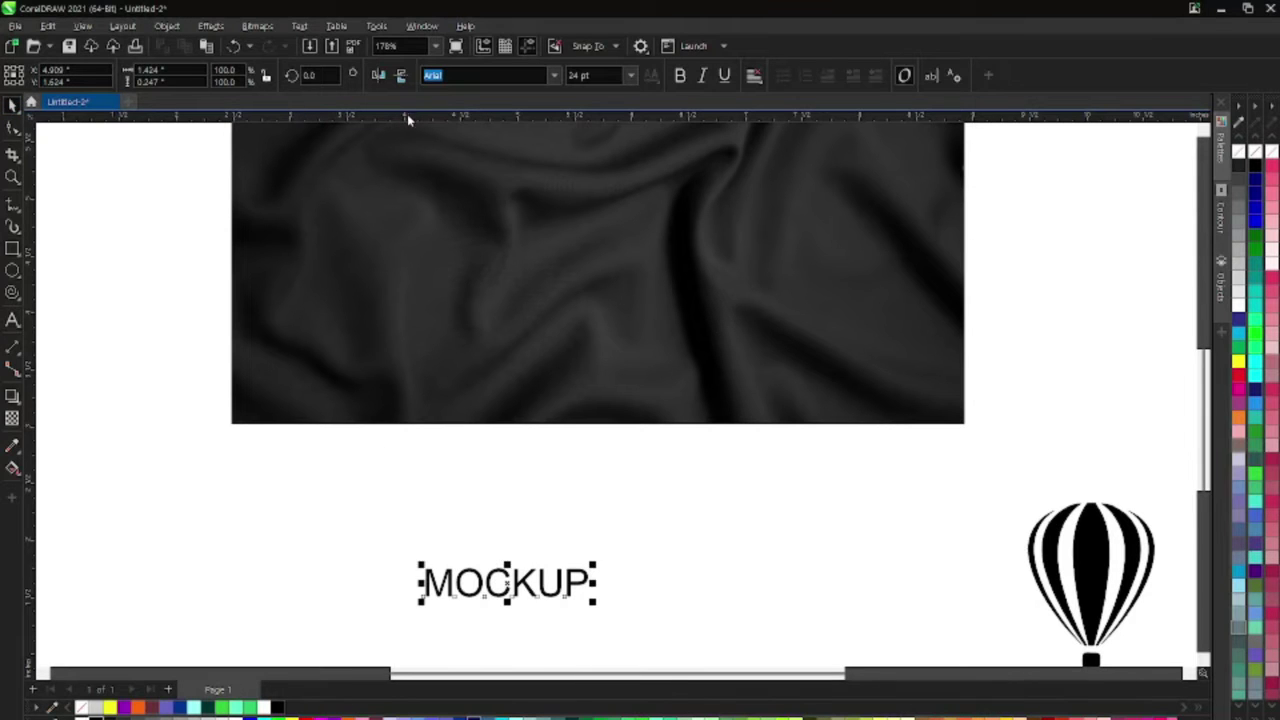
{"action": "left_click", "coordinate": [554, 75]}
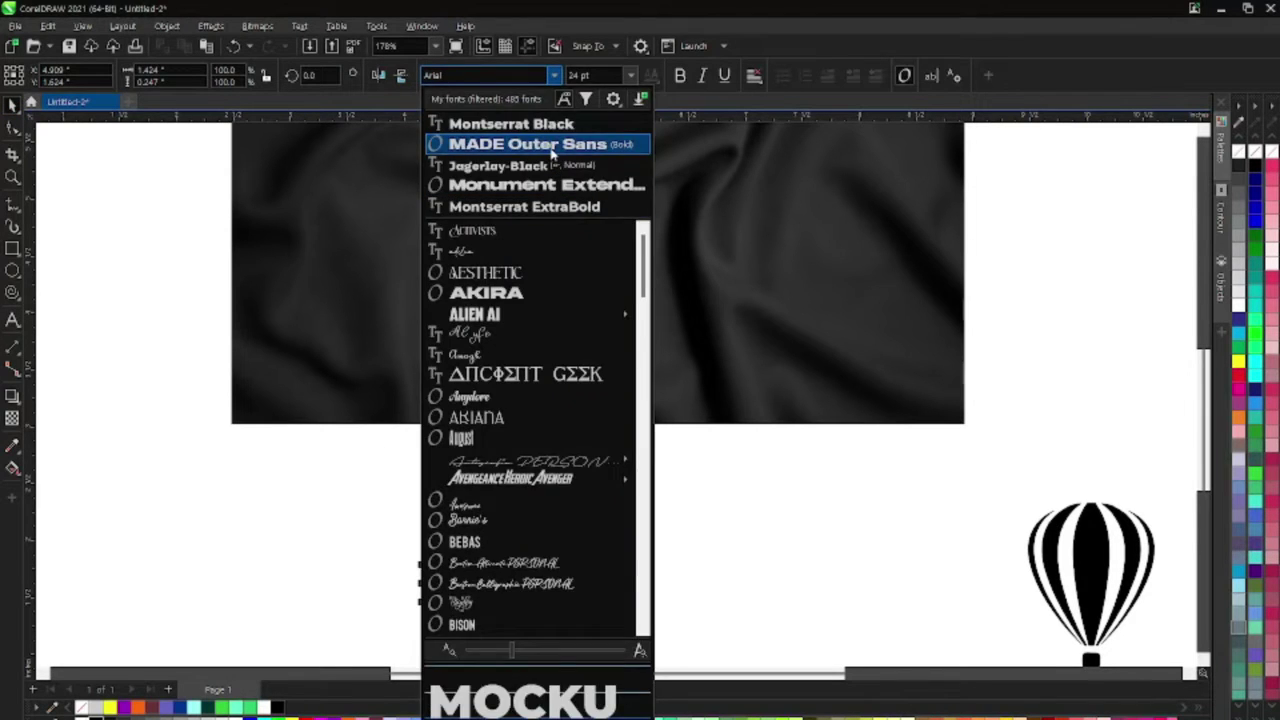
{"action": "left_click", "coordinate": [551, 150]}
{"action": "left_click_drag", "start_coordinate": [537, 580], "coordinate": [531, 535]}
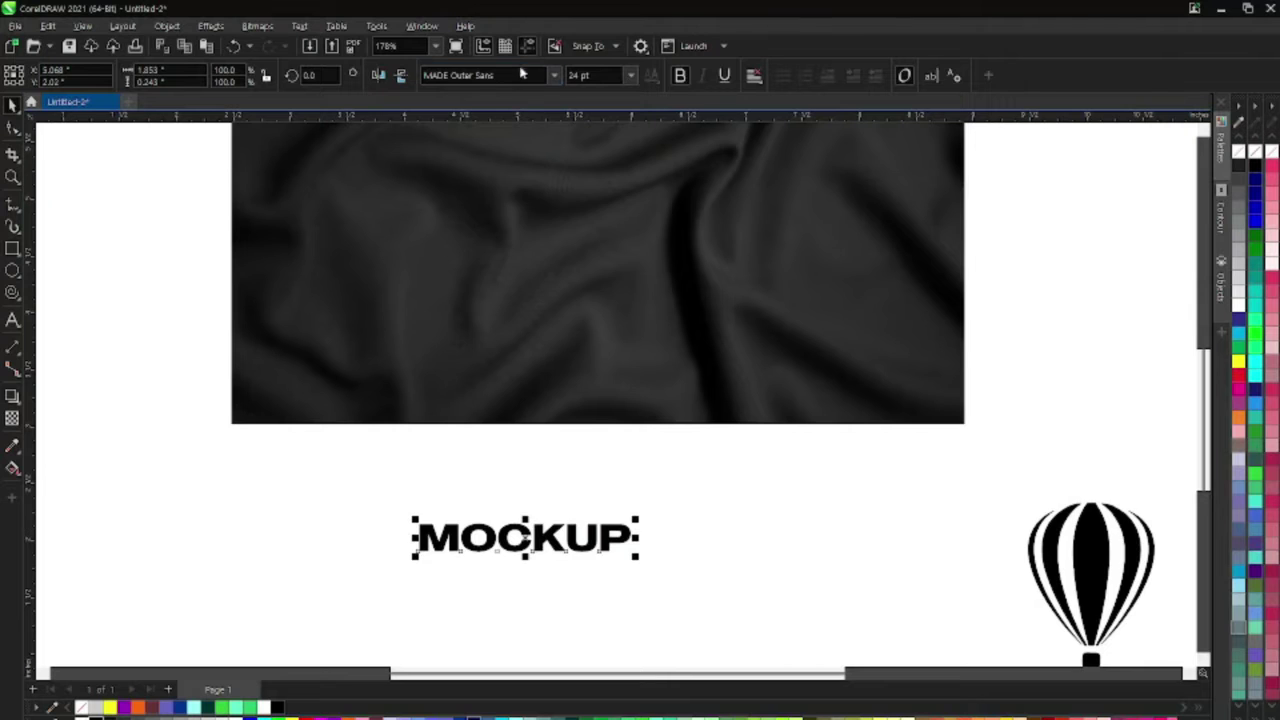
- Change MOCKUP to Montserrat Black and enlarge it
{"action": "left_click", "coordinate": [554, 75]}
{"action": "left_click", "coordinate": [554, 157]}
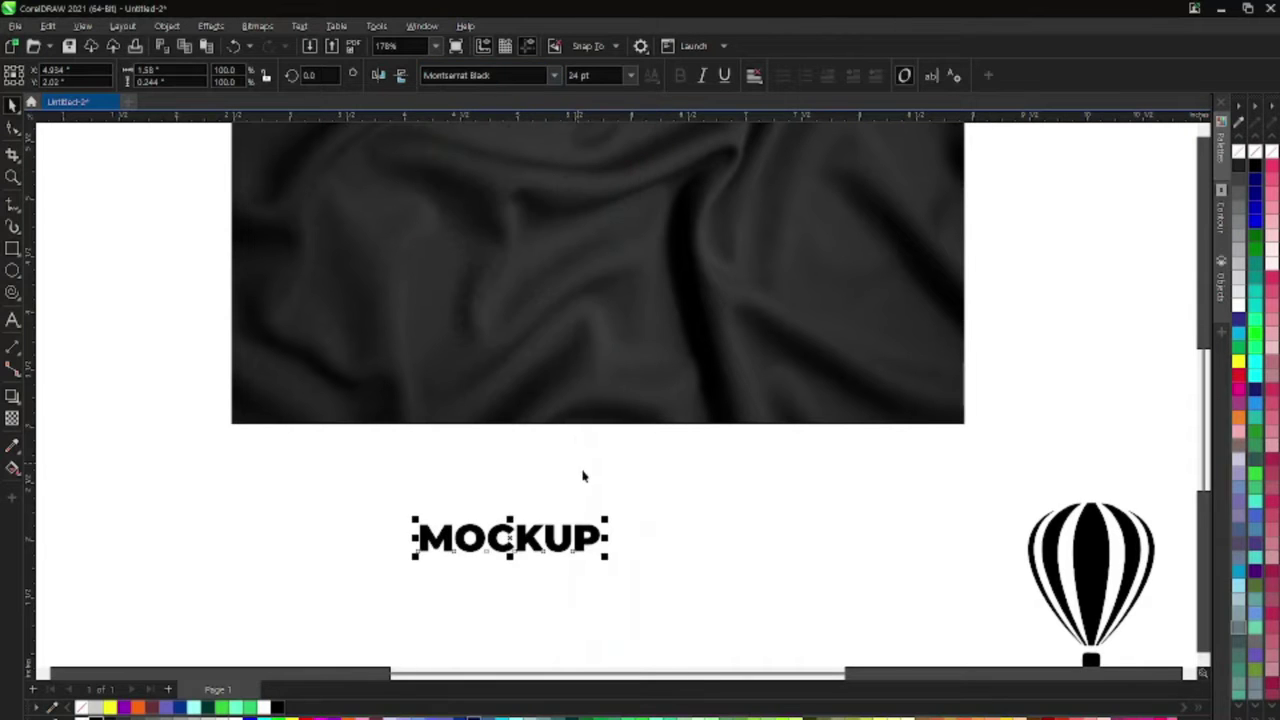
{"action": "left_click_drag", "start_coordinate": [608, 518], "coordinate": [706, 500]}
{"action": "mouse_move", "coordinate": [567, 524]}
{"action": "left_mouse_down"}
{"action": "mouse_move", "coordinate": [596, 544]}
{"action": "mouse_move", "coordinate": [575, 449]}
{"action": "left_mouse_up"}
{"action": "scroll", "coordinate": [596, 540], "scroll_direction": "up", "scroll_amount": 2}
{"action": "scroll", "coordinate": [596, 540], "scroll_direction": "up", "scroll_amount": 2}
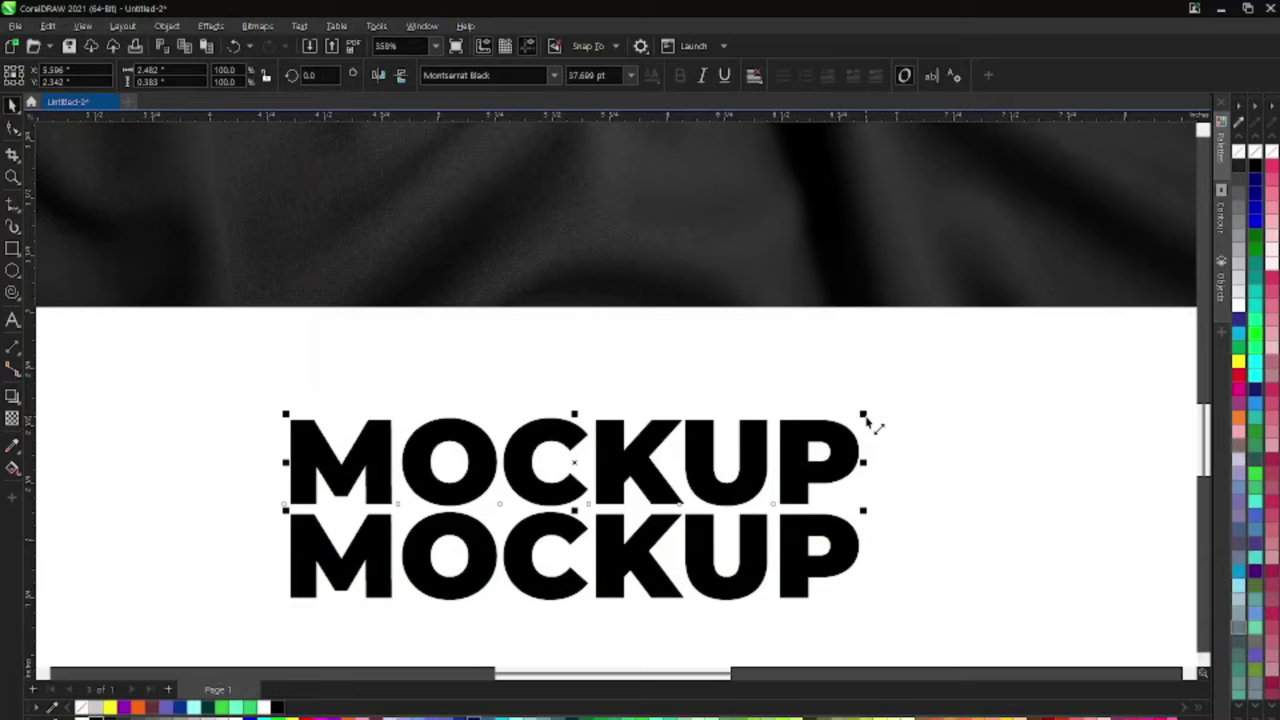
- Turn the top copy into a smaller 'CORELDRAW' line centred above MOCKUP
{"action": "left_click_drag", "start_coordinate": [868, 422], "coordinate": [780, 434]}
{"action": "double_click", "coordinate": [767, 456]}
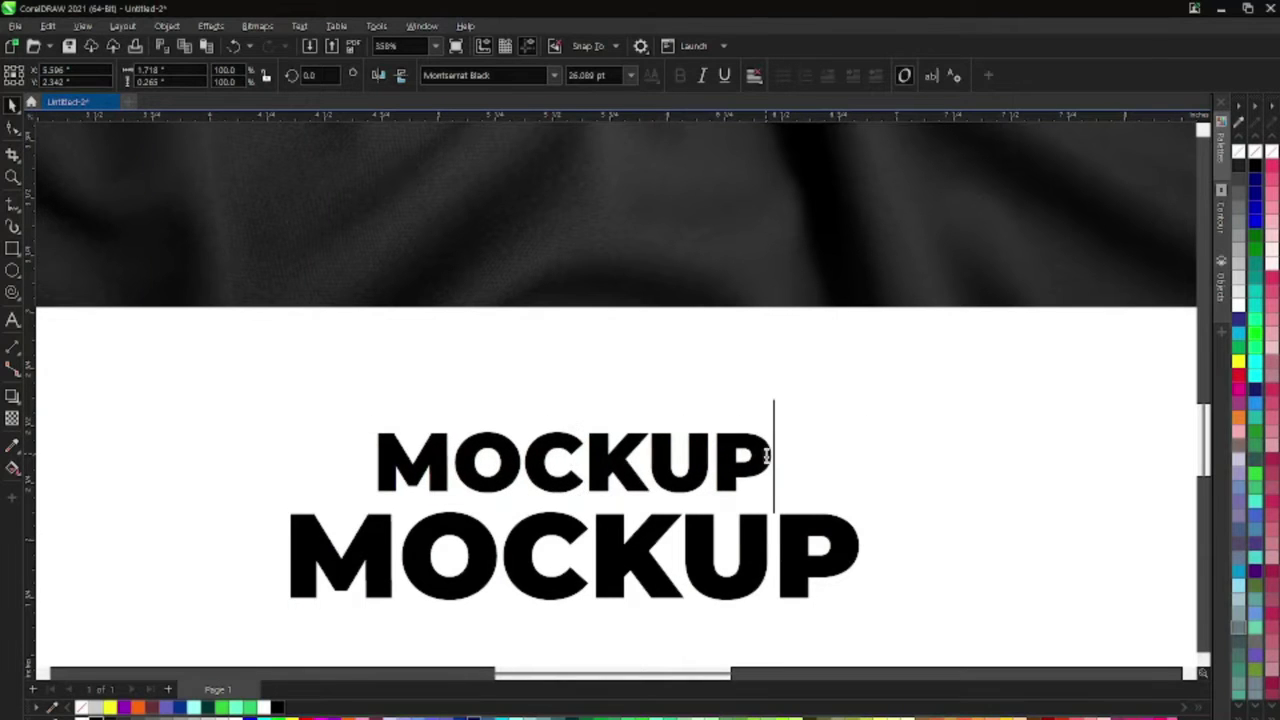
{"action": "key", "text": "ctrl+a"}
{"action": "type", "text": "CORE"}
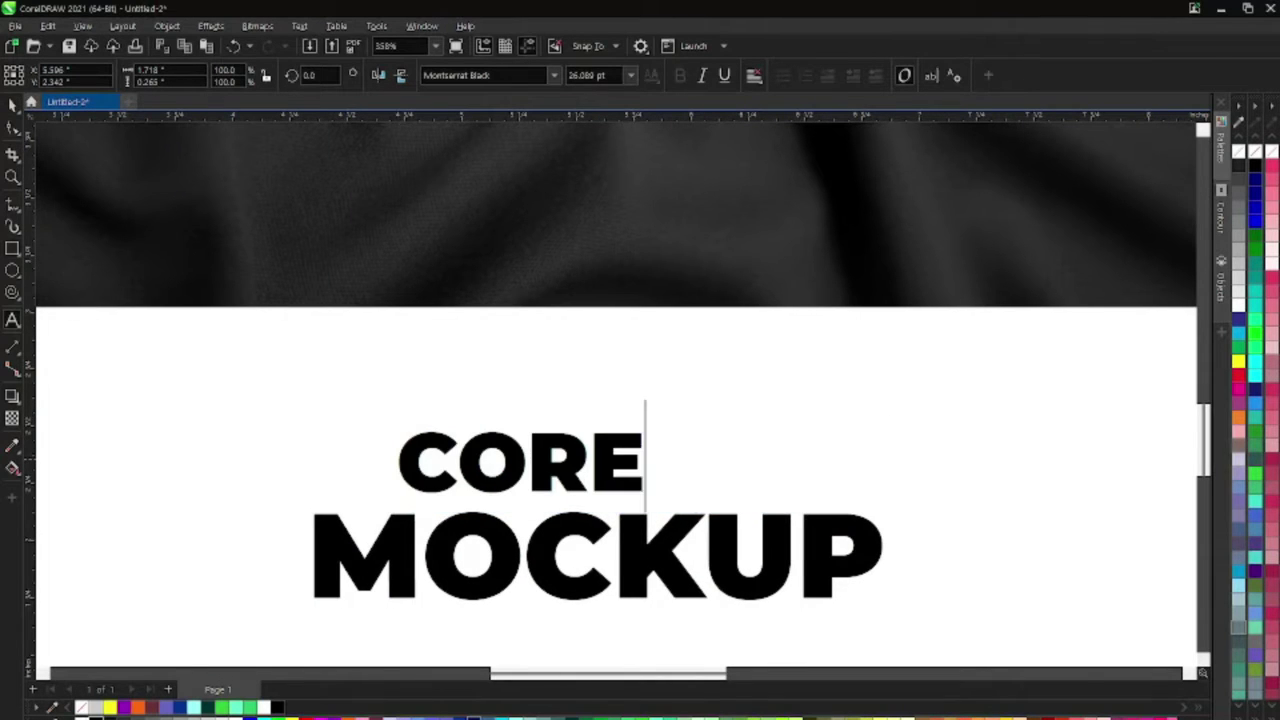
{"action": "type", "text": "LDRAWE"}
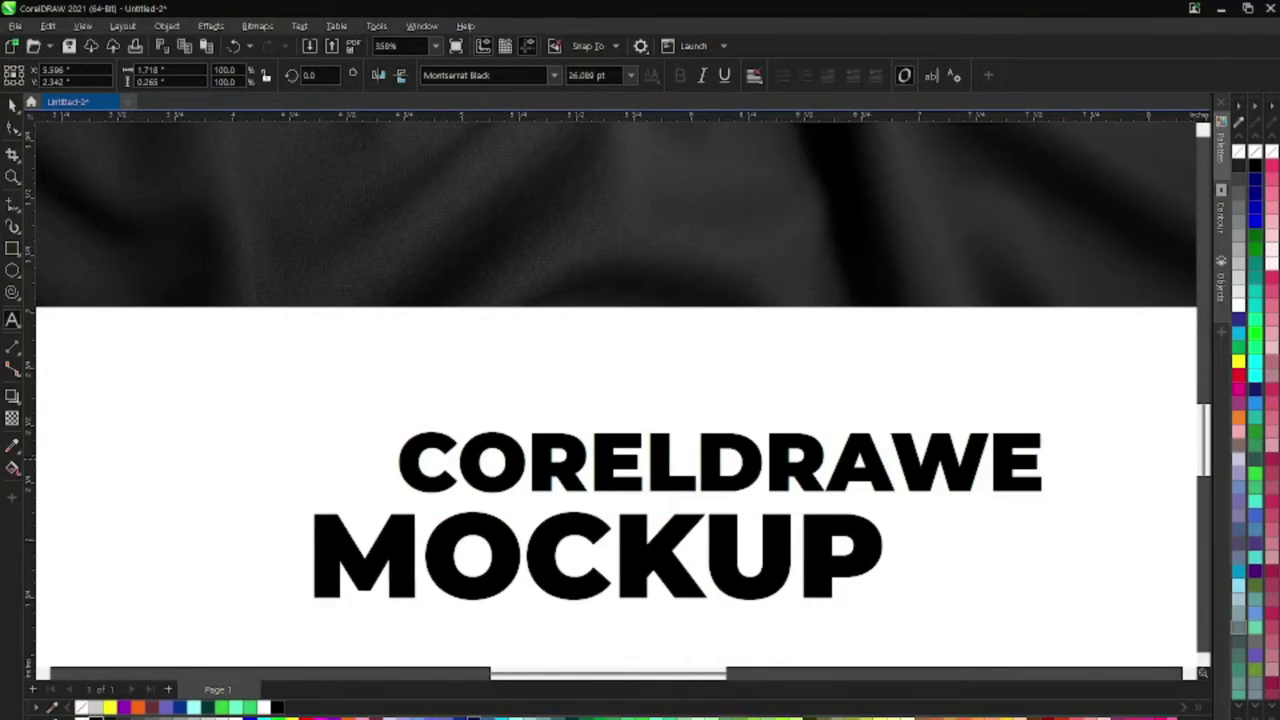
{"action": "key", "text": "BackSpace"}
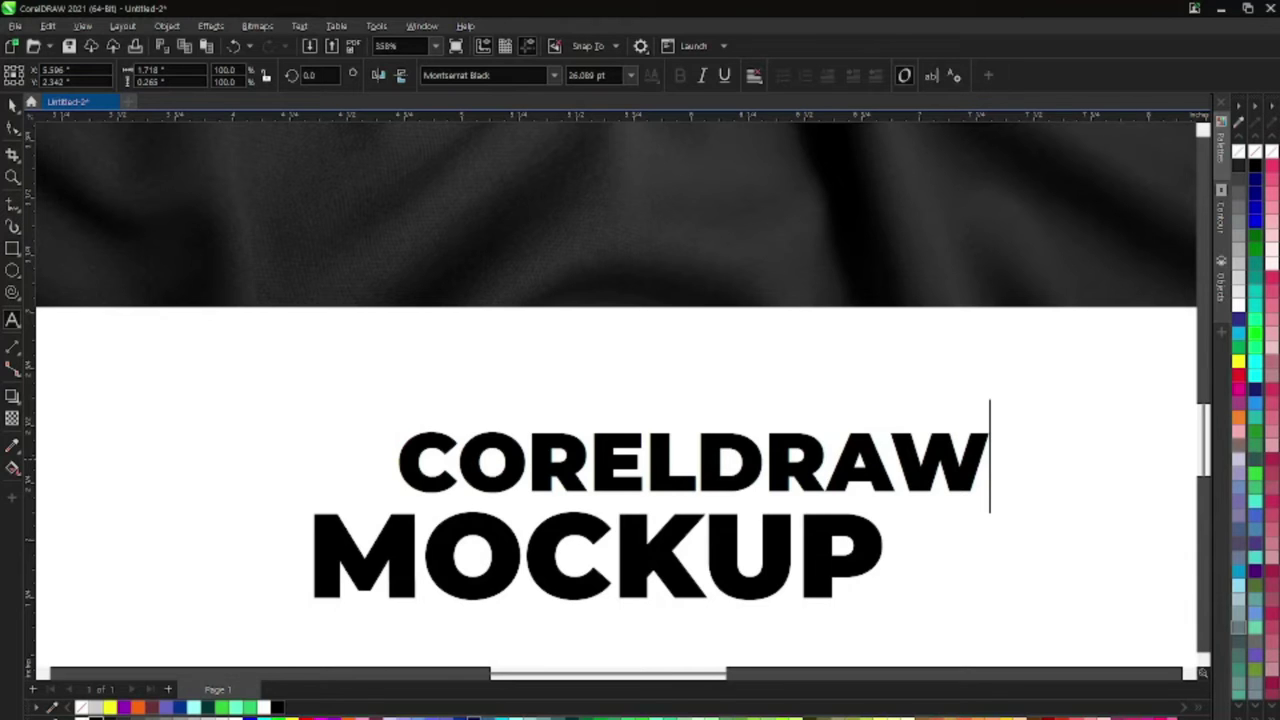
{"action": "key", "text": "ctrl+space"}
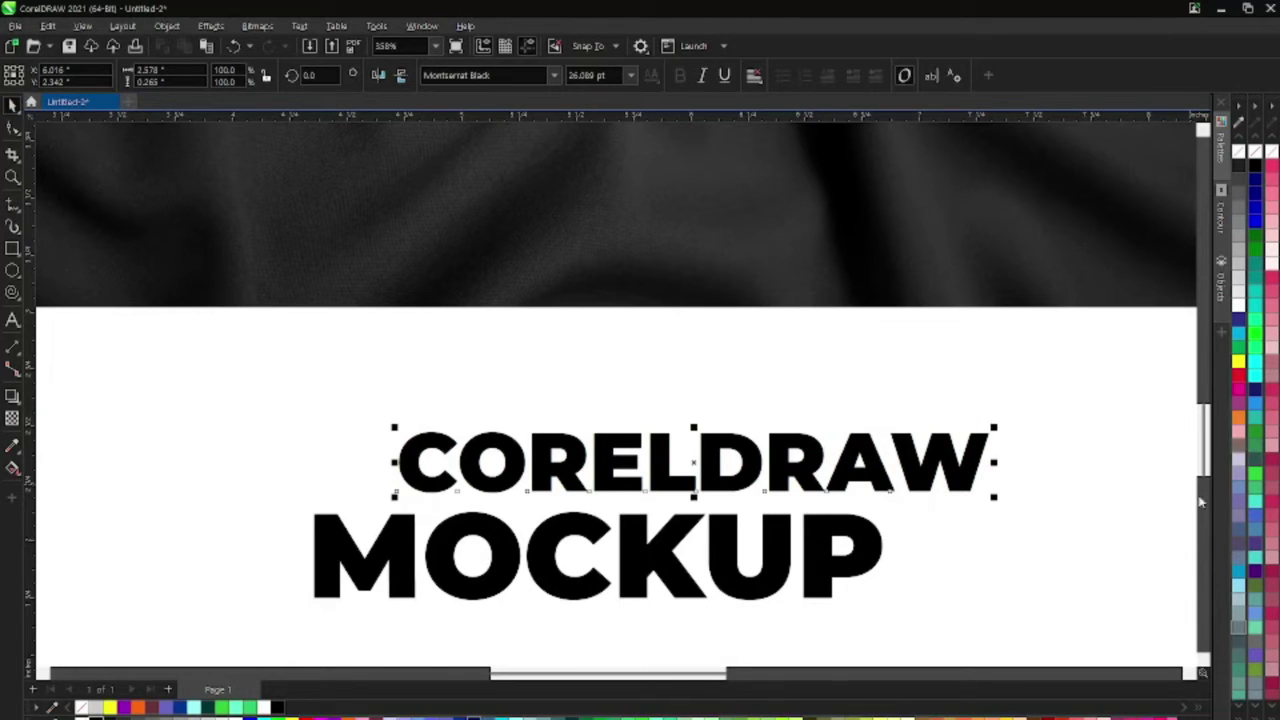
{"action": "left_click_drag", "start_coordinate": [1000, 432], "coordinate": [870, 442]}
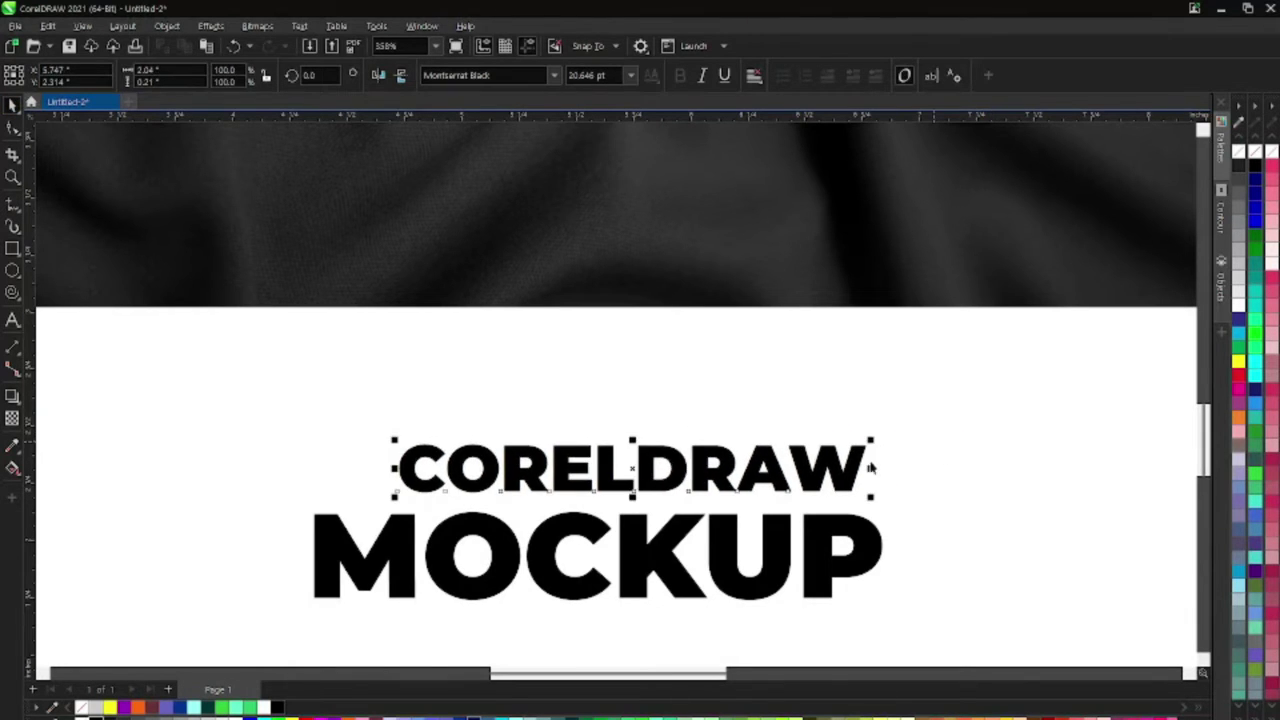
{"action": "left_click_drag", "start_coordinate": [705, 474], "coordinate": [675, 497]}
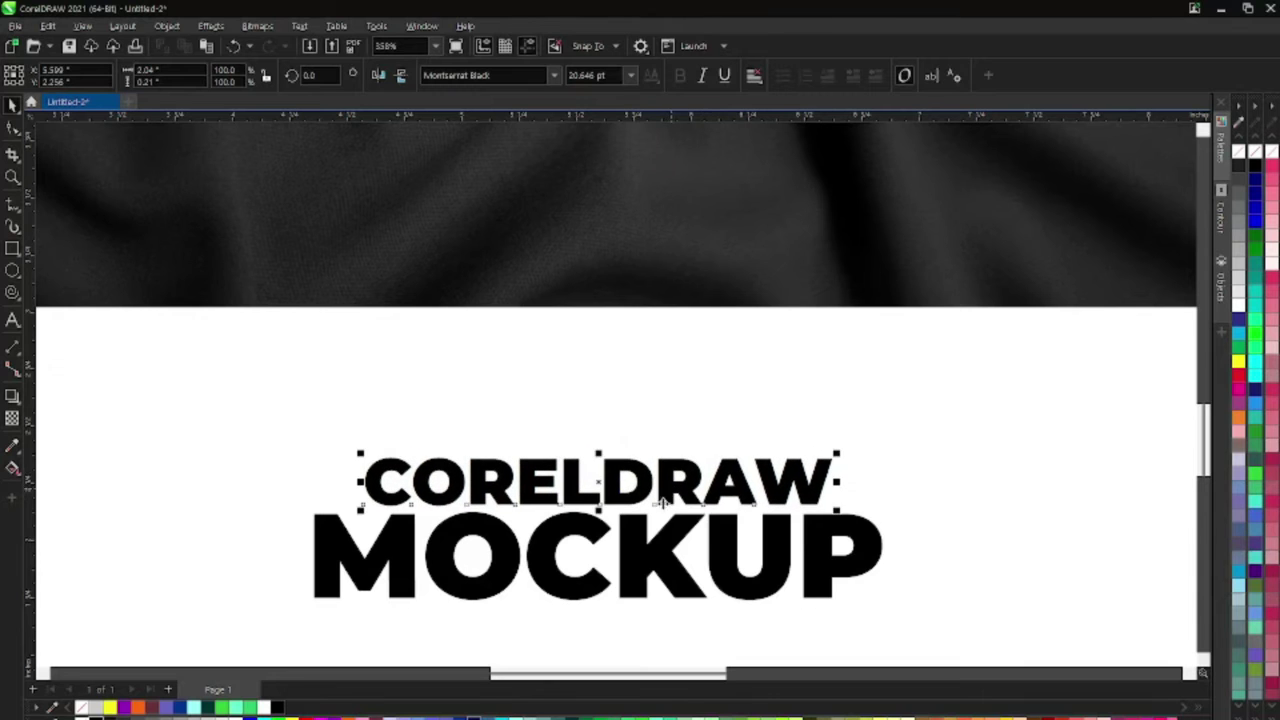
{"action": "left_click", "coordinate": [640, 533], "text": "shift"}
- Move both text lines onto the fabric photo and colour them white
{"action": "scroll", "coordinate": [640, 533], "scroll_direction": "down", "scroll_amount": 1}
{"action": "left_click_drag", "start_coordinate": [291, 423], "coordinate": [928, 630]}
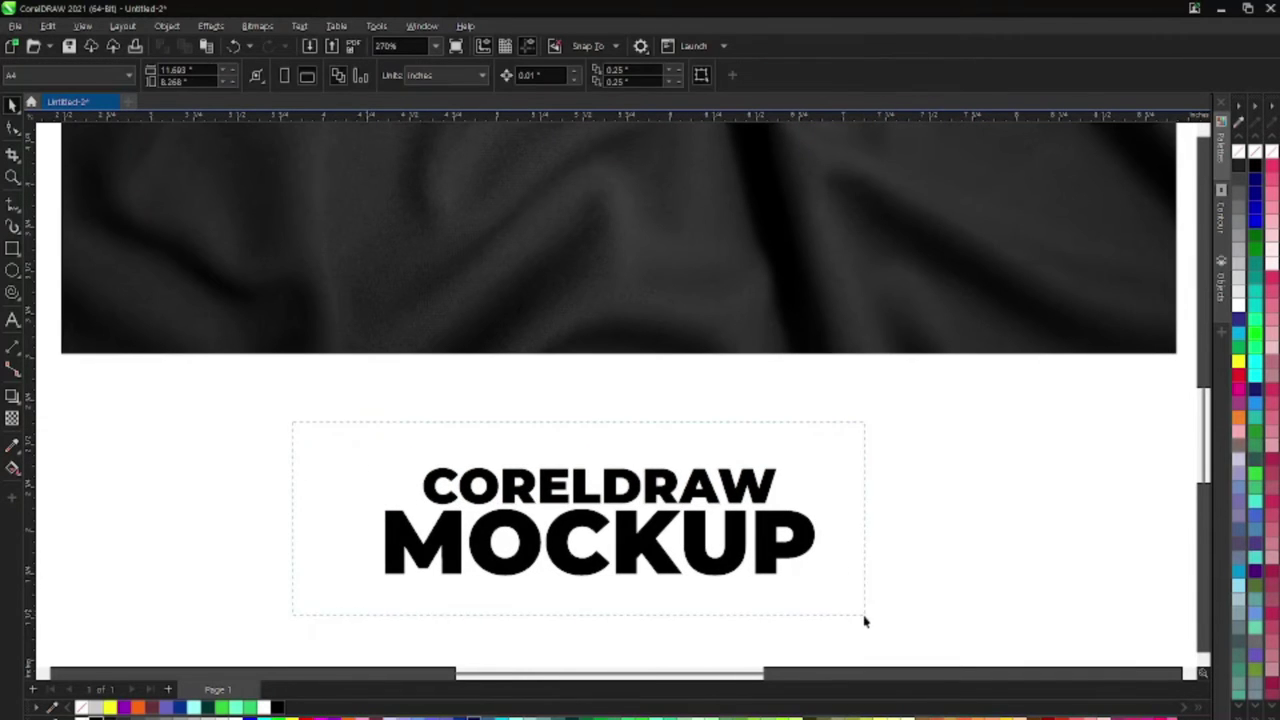
{"action": "scroll", "coordinate": [596, 556], "scroll_direction": "down", "scroll_amount": 2}
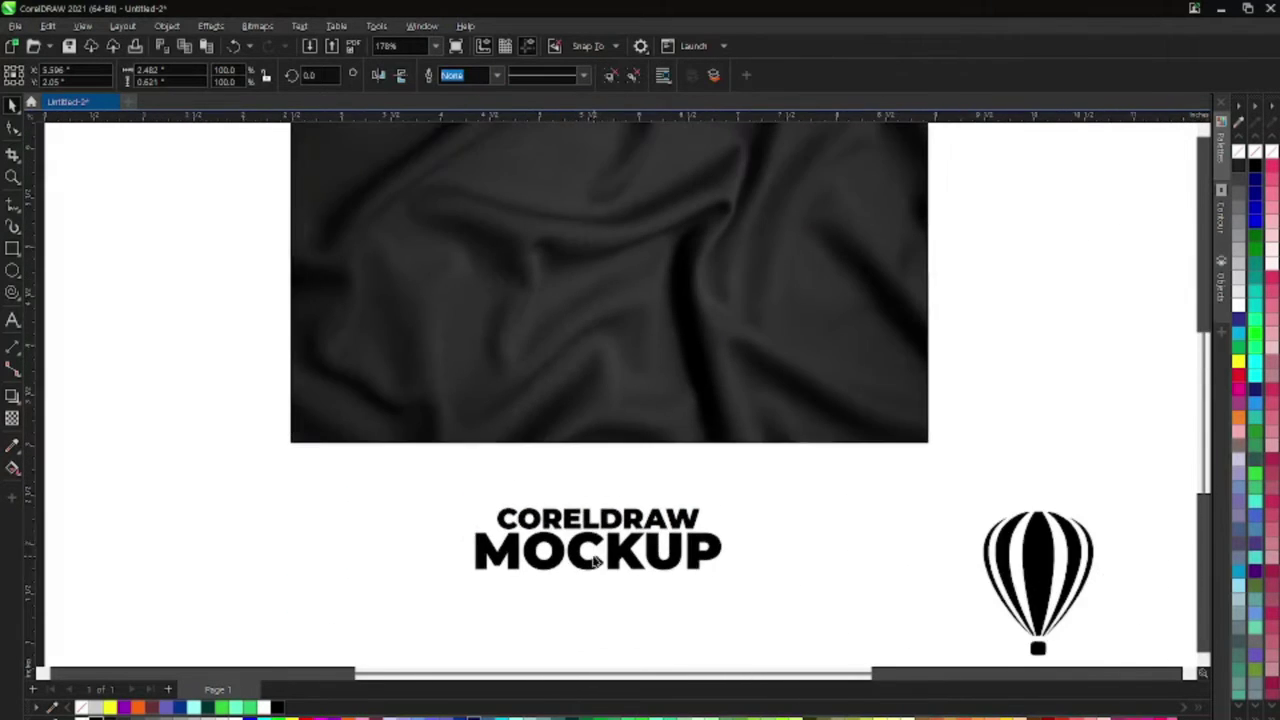
{"action": "scroll", "coordinate": [541, 533], "scroll_direction": "up", "scroll_amount": 1}
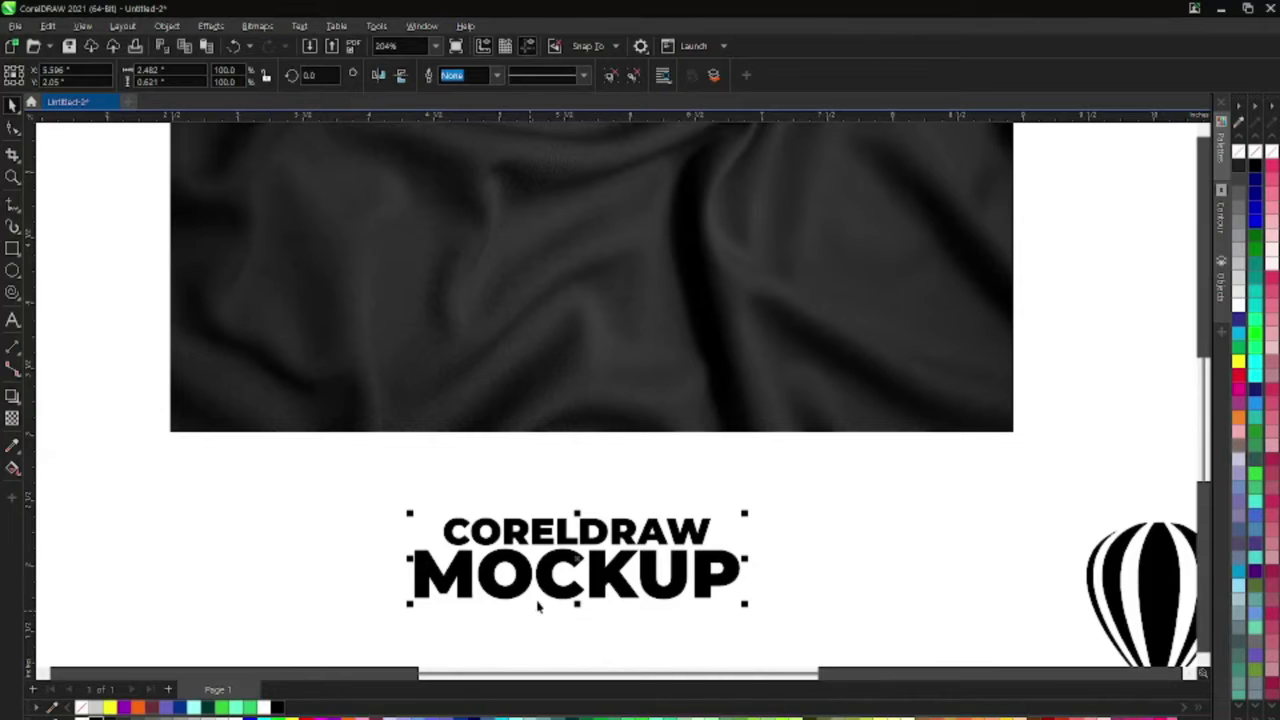
{"action": "left_click_drag", "start_coordinate": [538, 606], "coordinate": [552, 250]}
{"action": "scroll", "coordinate": [552, 250], "scroll_direction": "down", "scroll_amount": 1}
{"action": "scroll", "coordinate": [570, 360], "scroll_direction": "up", "scroll_amount": 1}
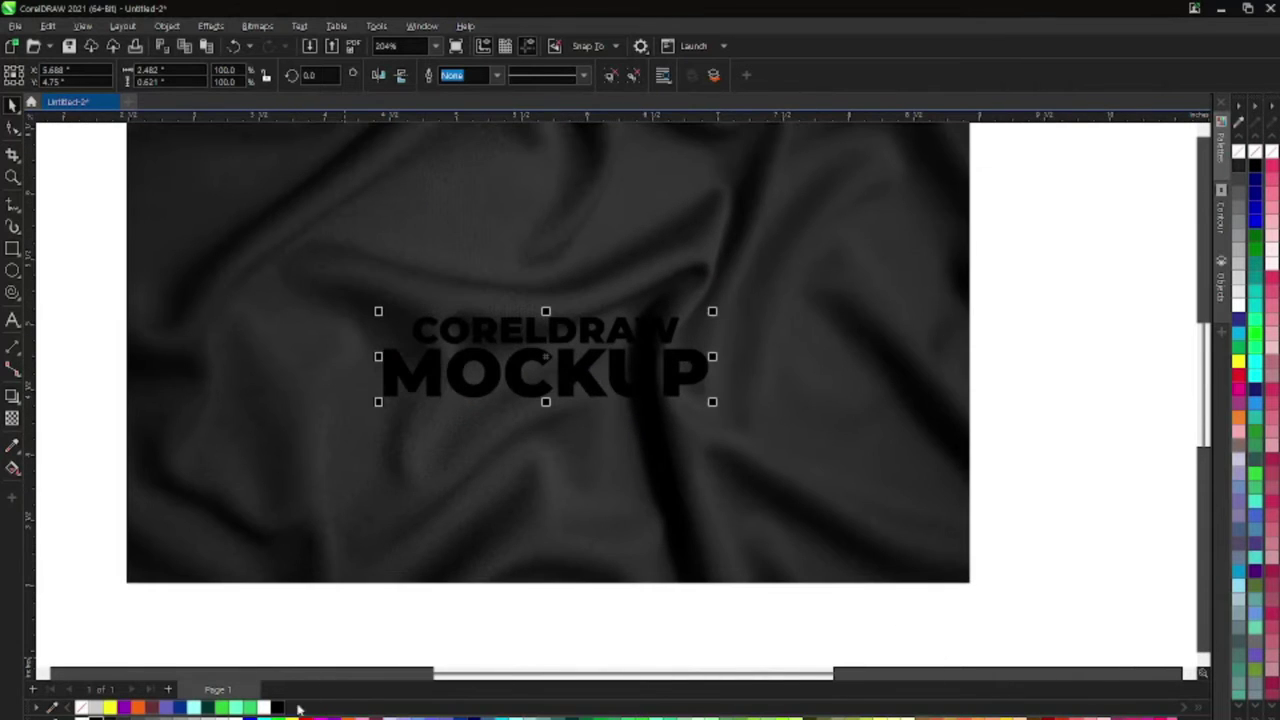
{"action": "left_click", "coordinate": [263, 707]}
- Raise the white text slightly on the fabric and enlarge it around its centre
{"action": "scroll", "coordinate": [308, 629], "scroll_direction": "up", "scroll_amount": 1}
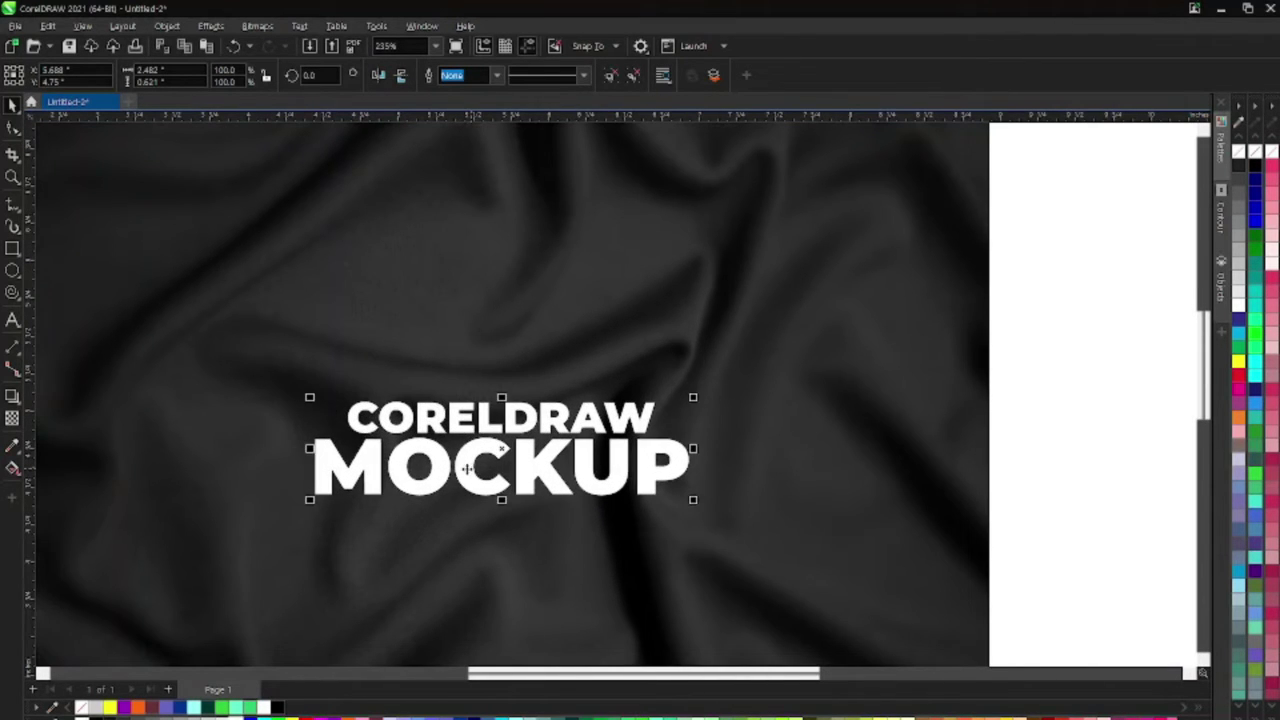
{"action": "left_click_drag", "start_coordinate": [470, 468], "coordinate": [480, 416]}
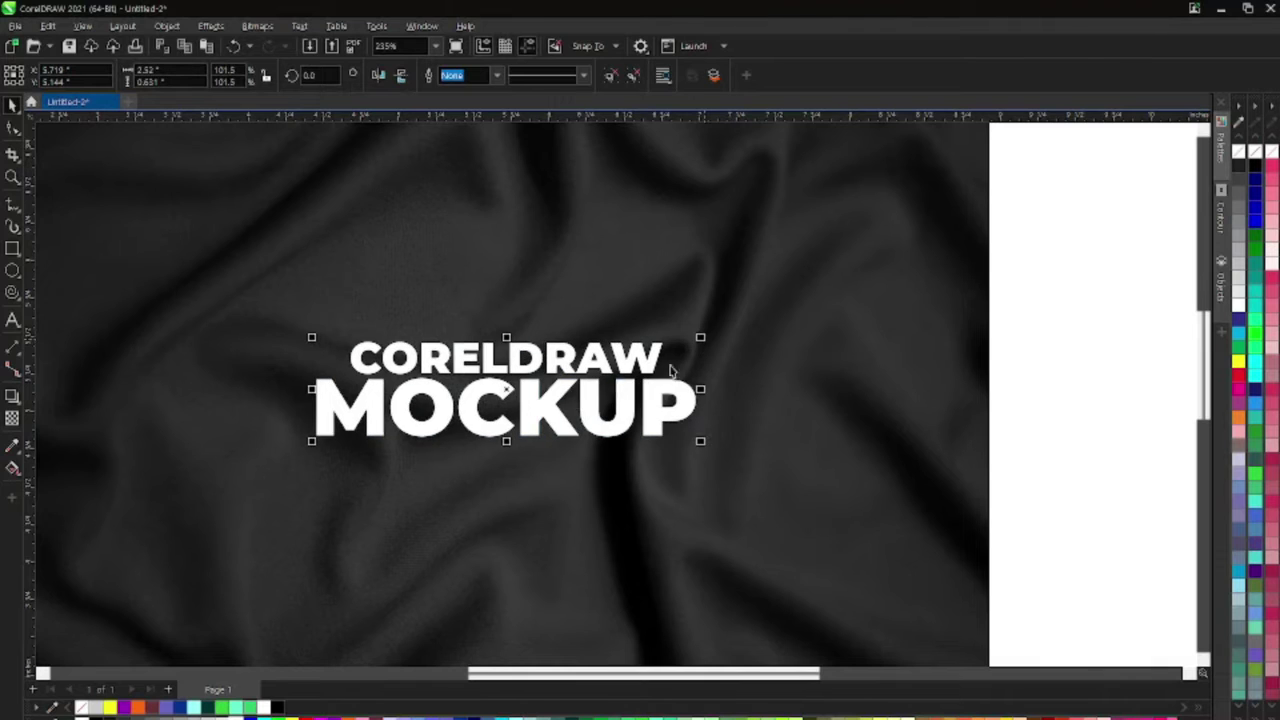
{"action": "left_click_drag", "start_coordinate": [700, 340], "coordinate": [758, 326]}
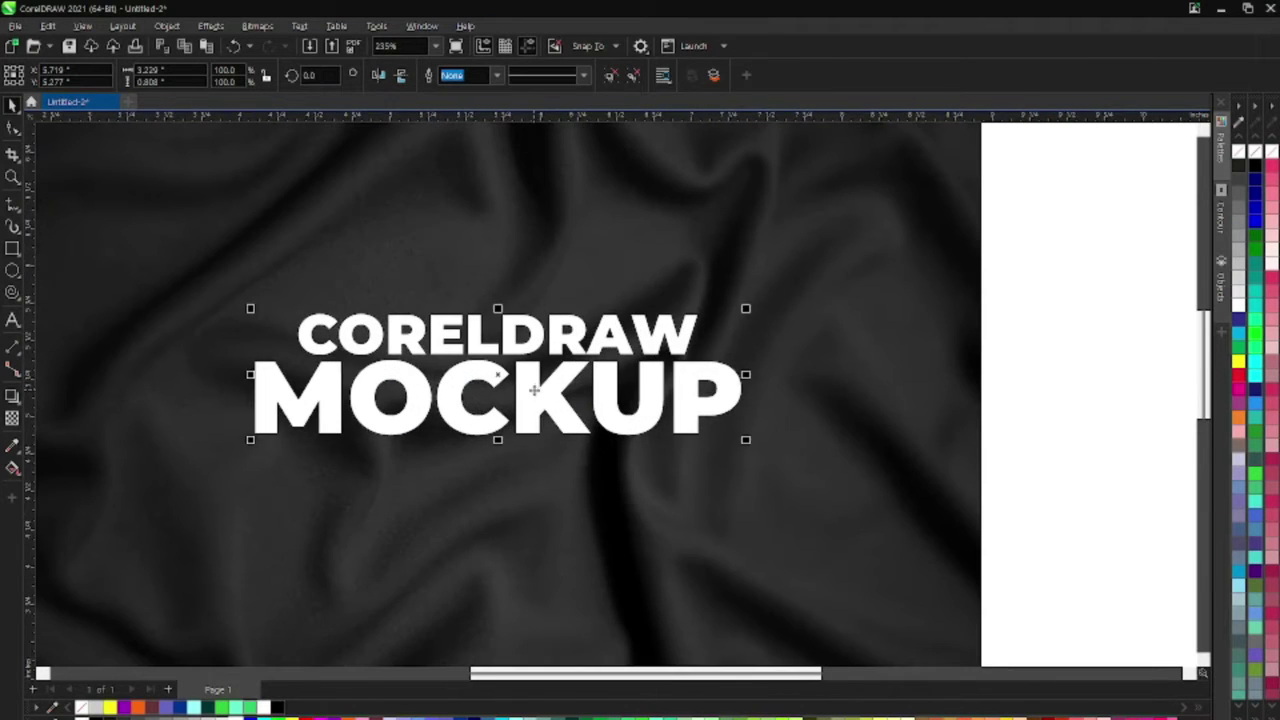
{"action": "scroll", "coordinate": [535, 390], "scroll_direction": "down", "scroll_amount": 3}
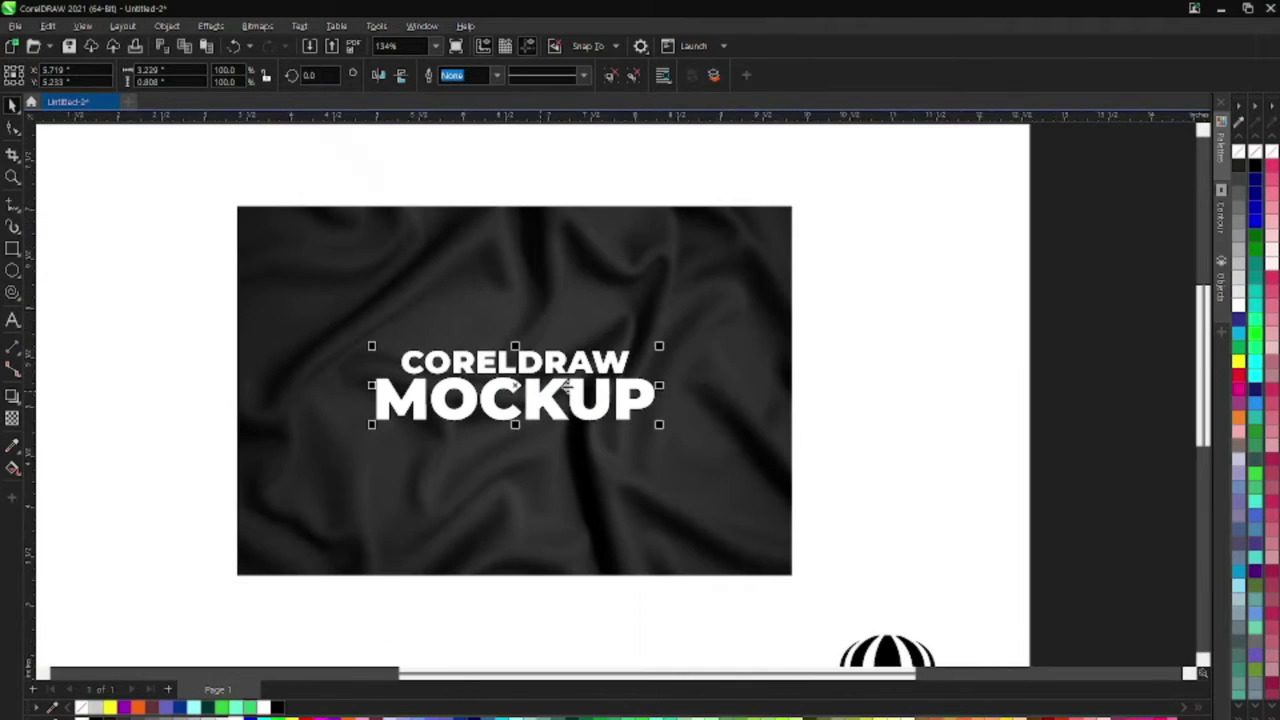
{"action": "left_click", "coordinate": [705, 372]}
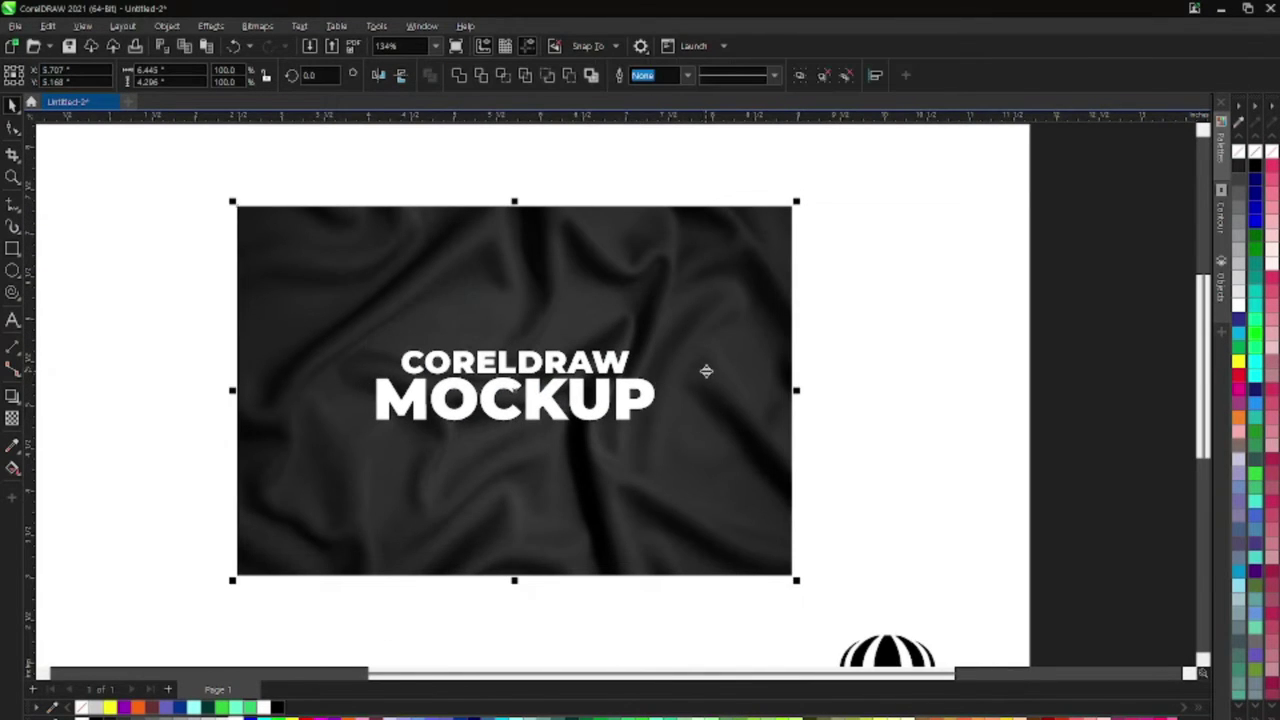
{"action": "left_click", "coordinate": [903, 380]}
{"action": "scroll", "coordinate": [560, 388], "scroll_direction": "up", "scroll_amount": 3}
{"action": "scroll", "coordinate": [560, 388], "scroll_direction": "down", "scroll_amount": 2}
{"action": "scroll", "coordinate": [540, 384], "scroll_direction": "up", "scroll_amount": 3}
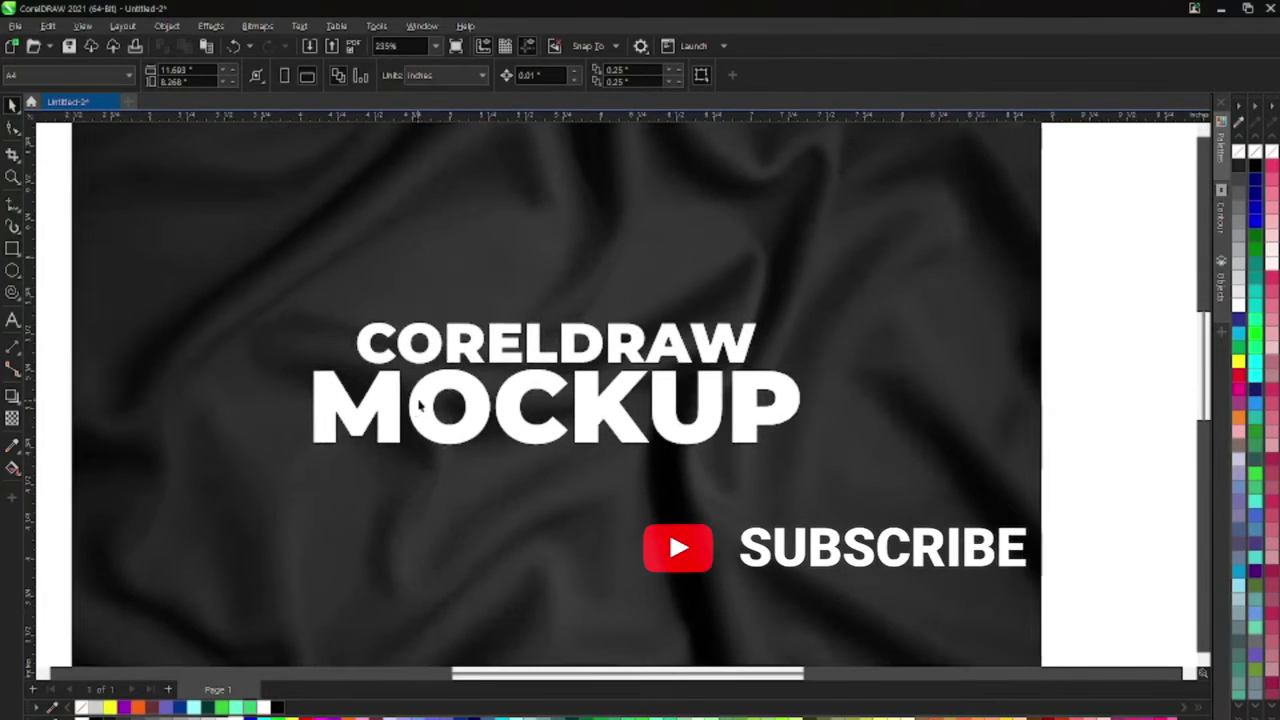
{"action": "scroll", "coordinate": [525, 395], "scroll_direction": "down", "scroll_amount": 2}
{"action": "scroll", "coordinate": [510, 405], "scroll_direction": "up", "scroll_amount": 1}
- Select the CORELDRAW MOCKUP text with the Transparency tool and bring up its merge modes
{"action": "left_click", "coordinate": [502, 408]}
{"action": "scroll", "coordinate": [502, 405], "scroll_direction": "down", "scroll_amount": 3}
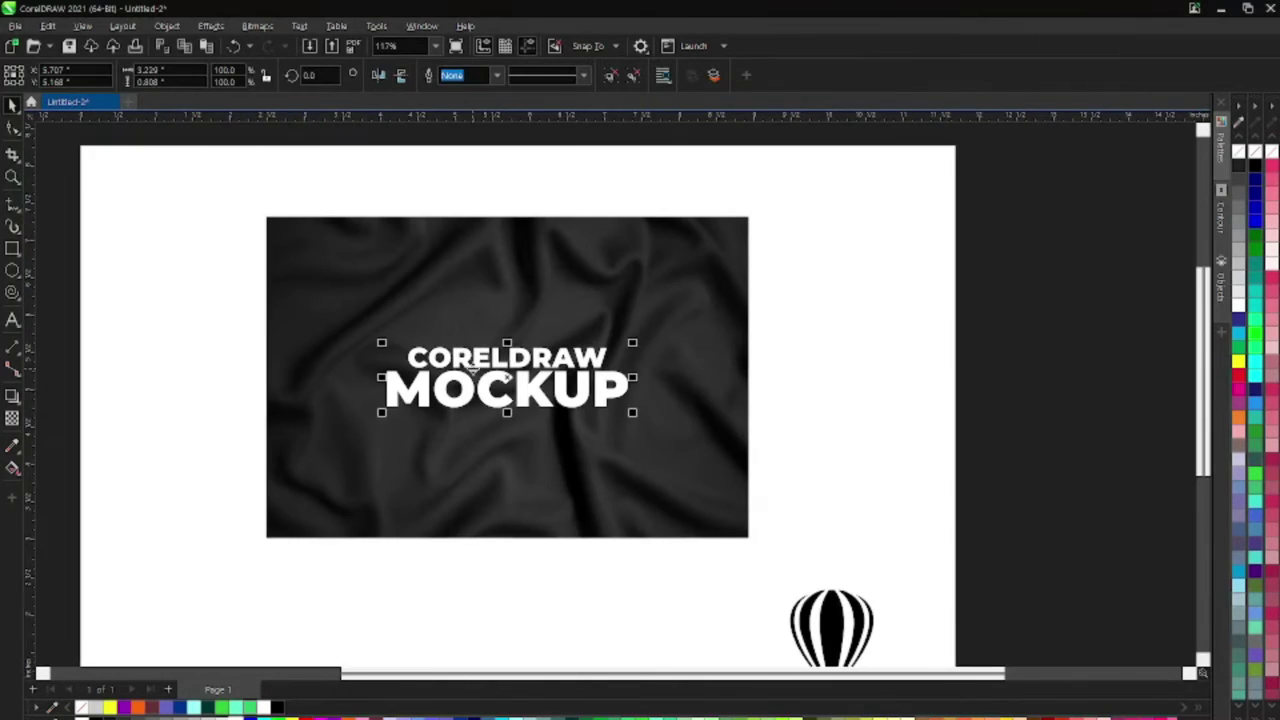
{"action": "scroll", "coordinate": [500, 395], "scroll_direction": "up", "scroll_amount": 1}
{"action": "scroll", "coordinate": [499, 385], "scroll_direction": "up", "scroll_amount": 2}
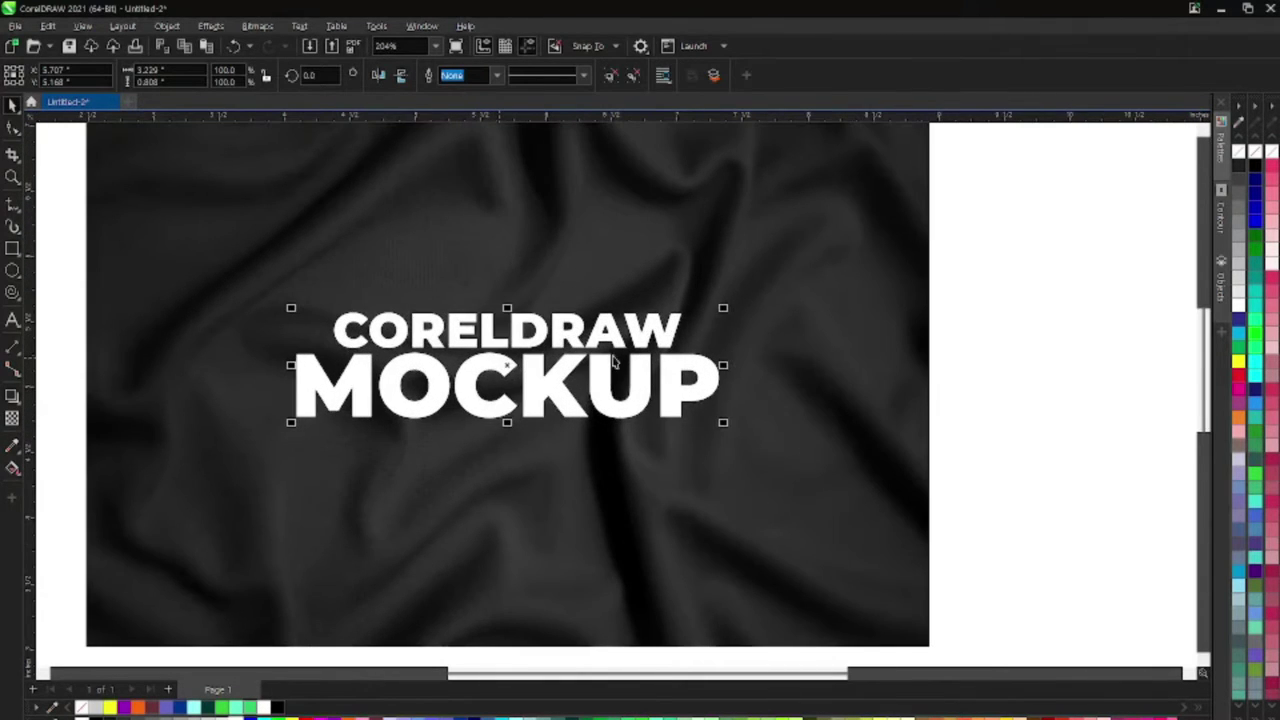
{"action": "left_click", "coordinate": [12, 418]}
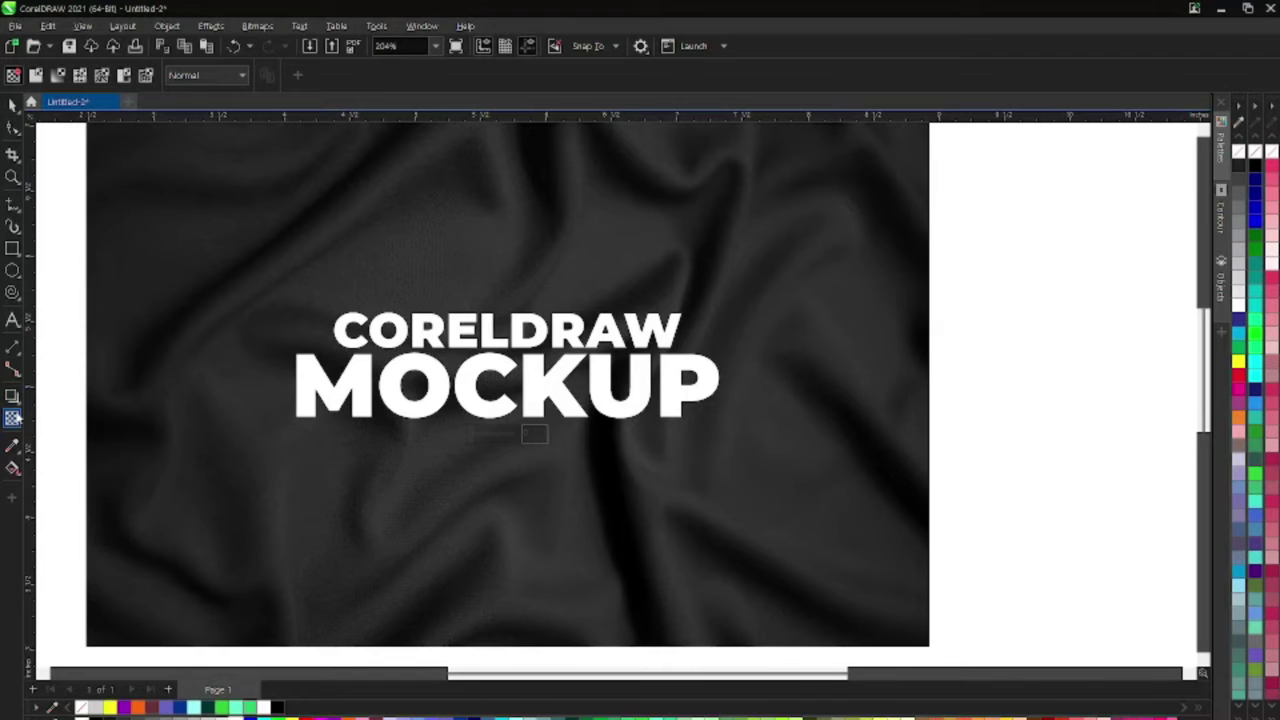
{"action": "left_click", "coordinate": [12, 105]}
{"action": "left_click", "coordinate": [398, 363]}
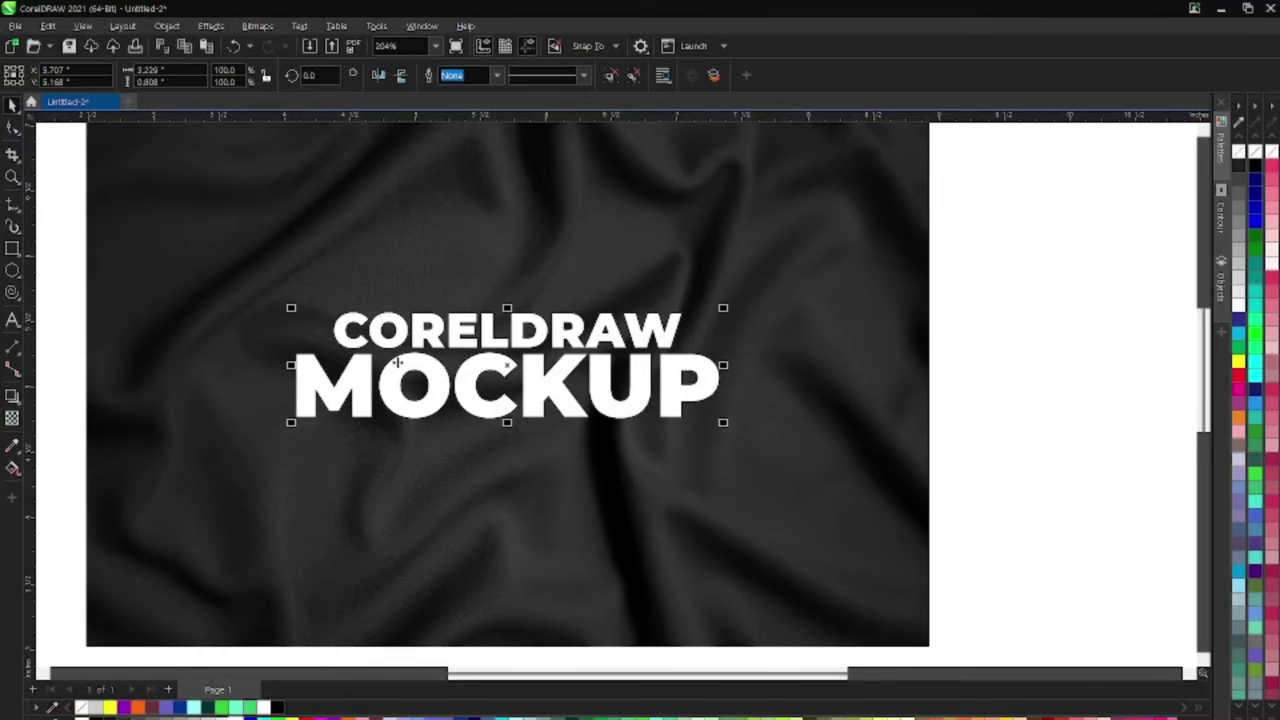
{"action": "left_click", "coordinate": [19, 424]}
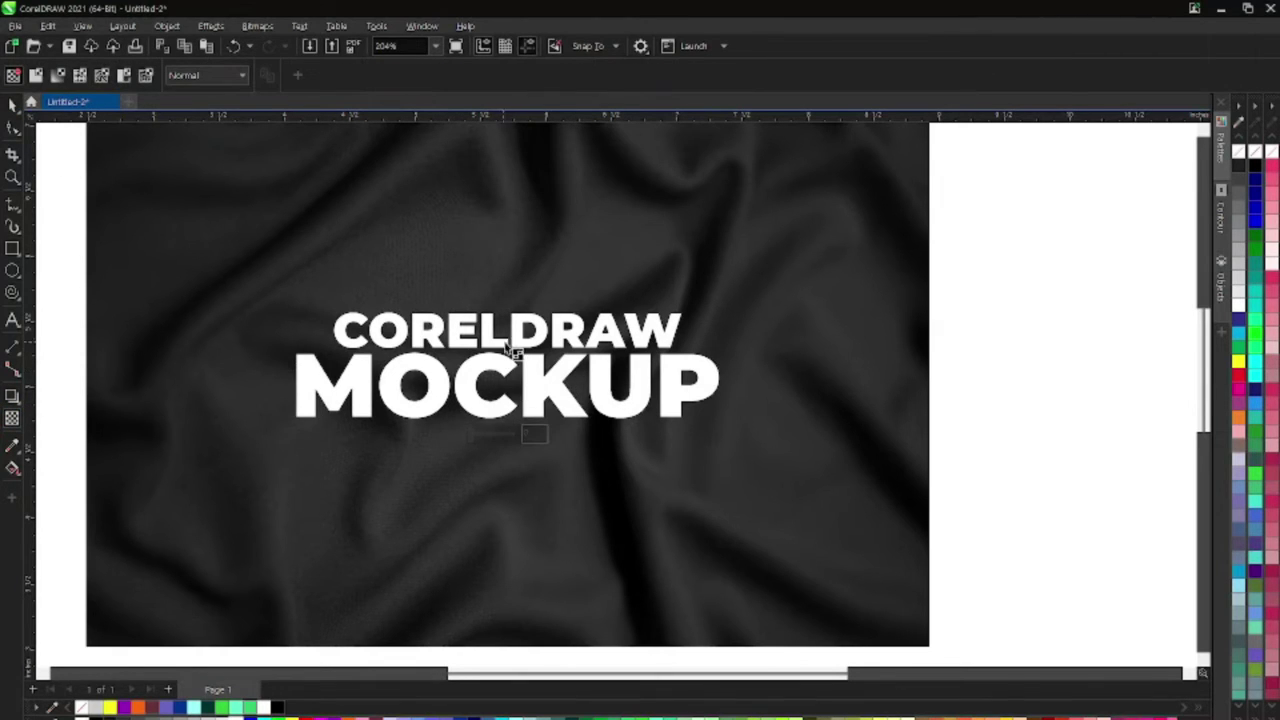
{"action": "left_click", "coordinate": [212, 76]}
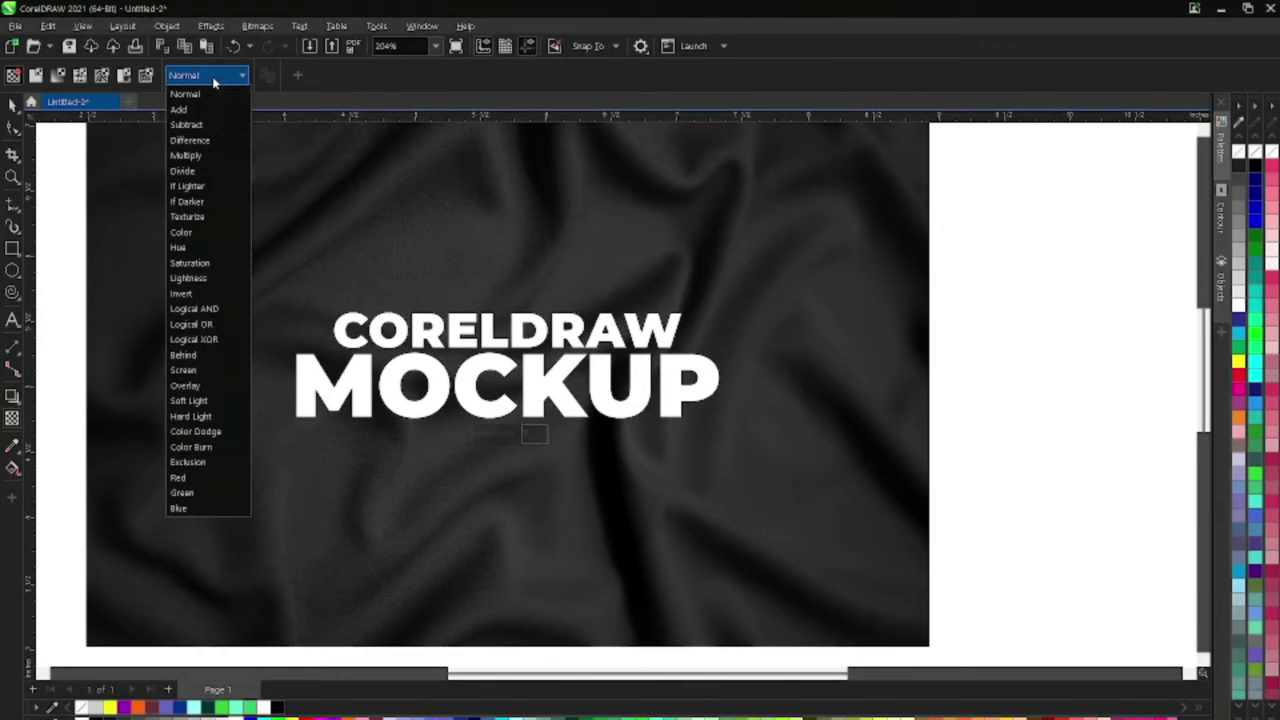
- Blend the CORELDRAW MOCKUP text into the fabric with Overlay mode
{"action": "left_click", "coordinate": [220, 390]}
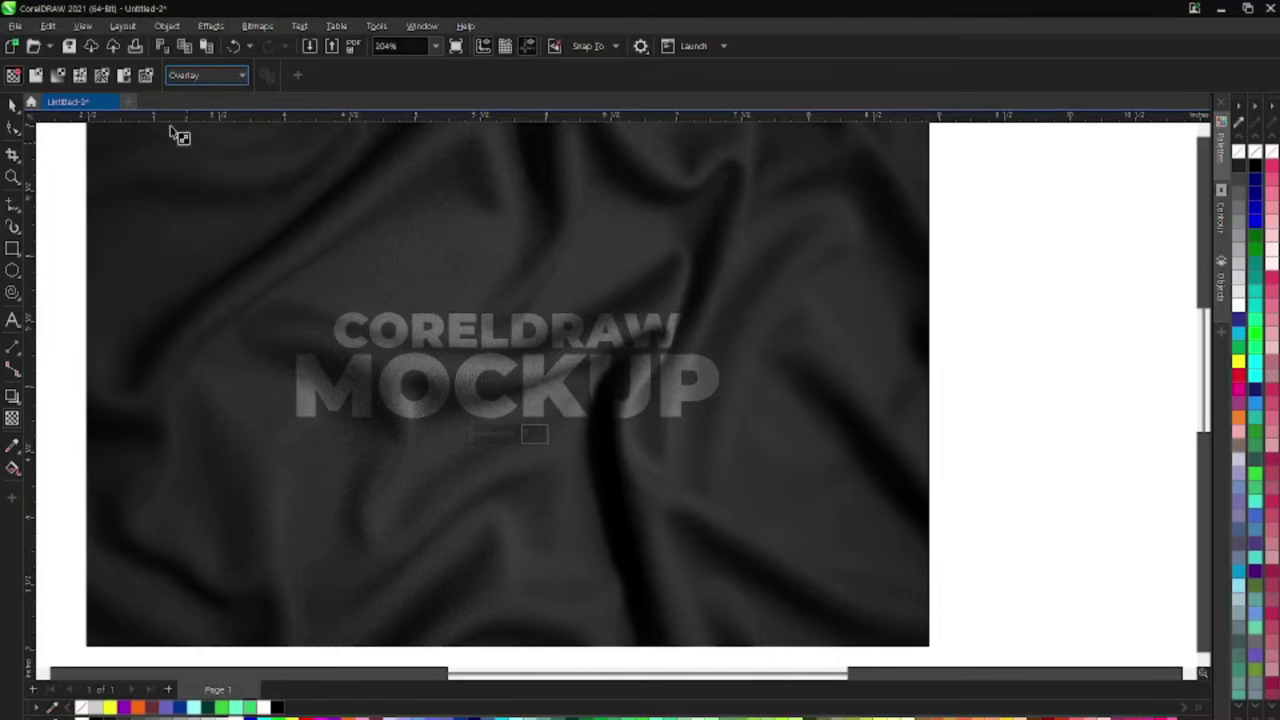
{"action": "left_click", "coordinate": [14, 104]}
{"action": "scroll", "coordinate": [292, 287], "scroll_direction": "down", "scroll_amount": 2}
{"action": "scroll", "coordinate": [403, 318], "scroll_direction": "up", "scroll_amount": 1}
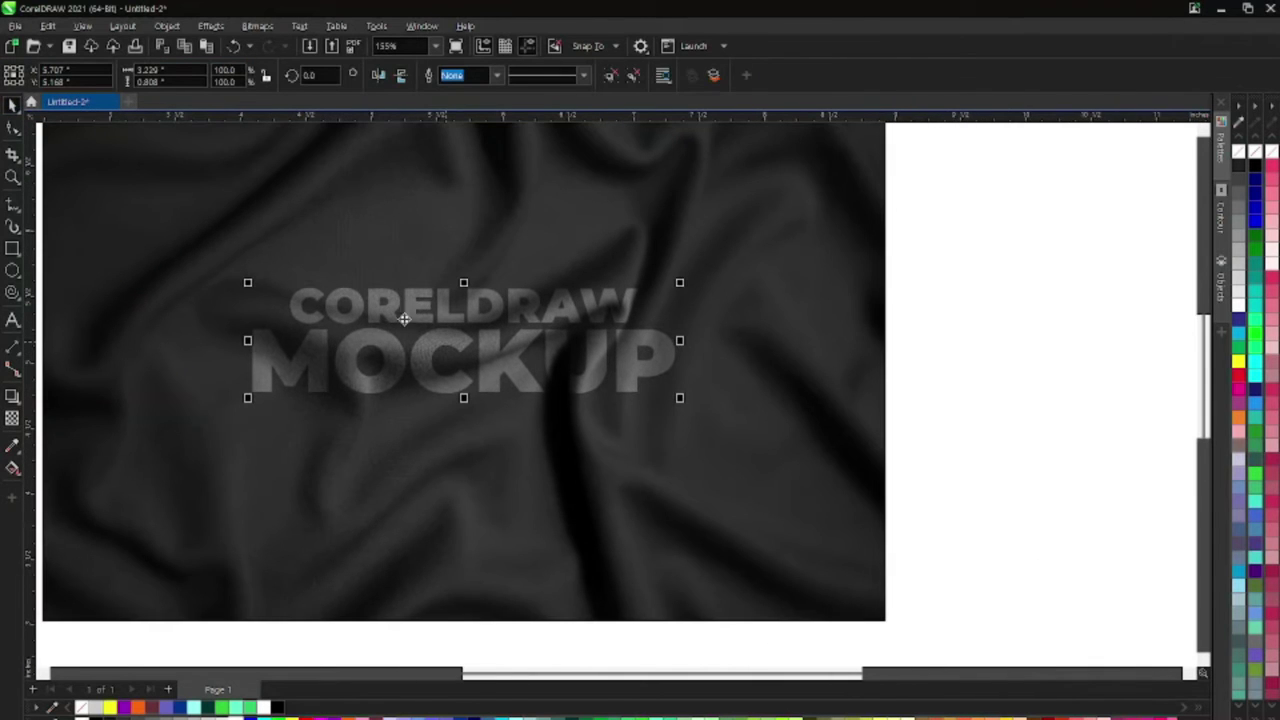
{"action": "scroll", "coordinate": [381, 364], "scroll_direction": "down", "scroll_amount": 1}
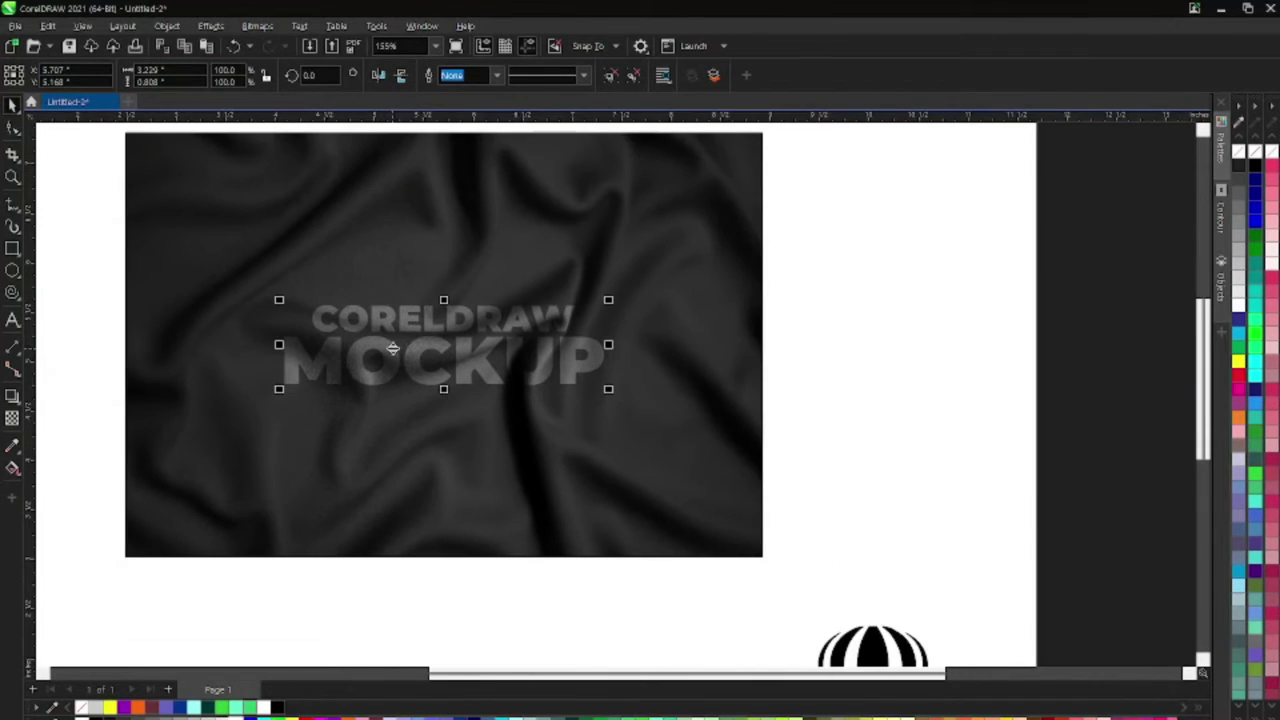
{"action": "scroll", "coordinate": [420, 336], "scroll_direction": "up", "scroll_amount": 1}
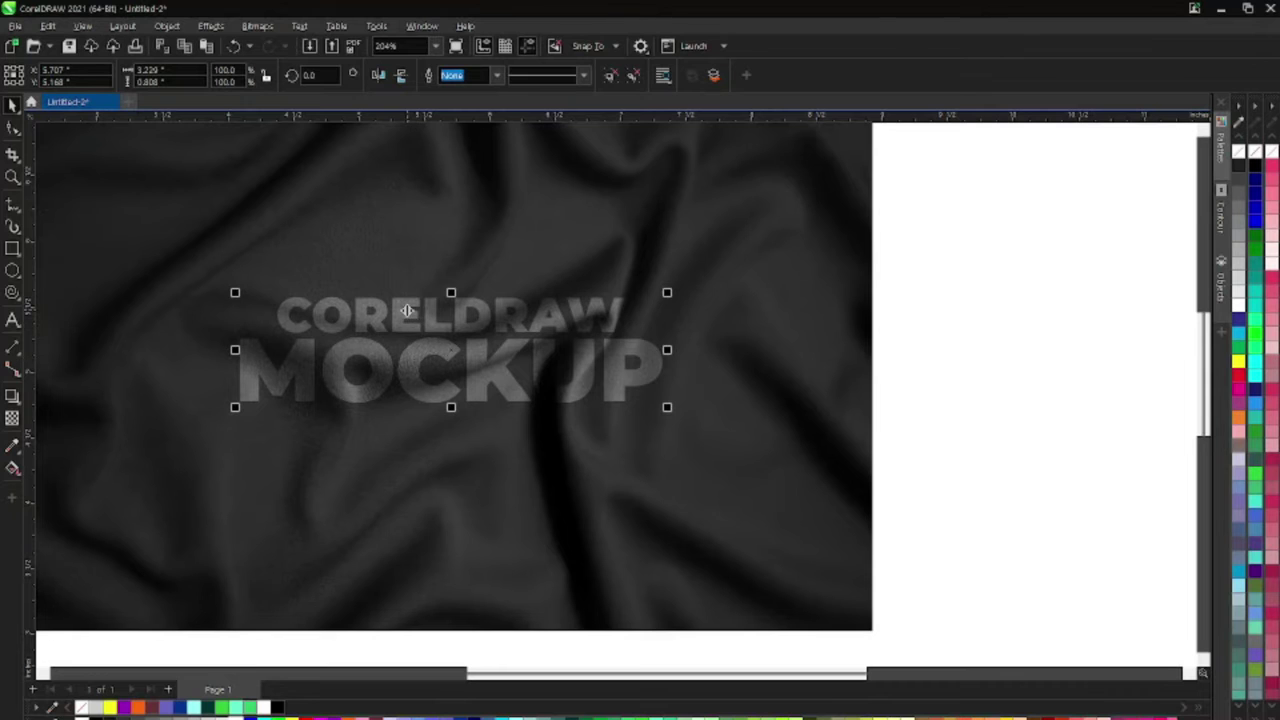
- Duplicate the blended text and align the copy exactly over the original
{"action": "key", "text": "ctrl+d"}
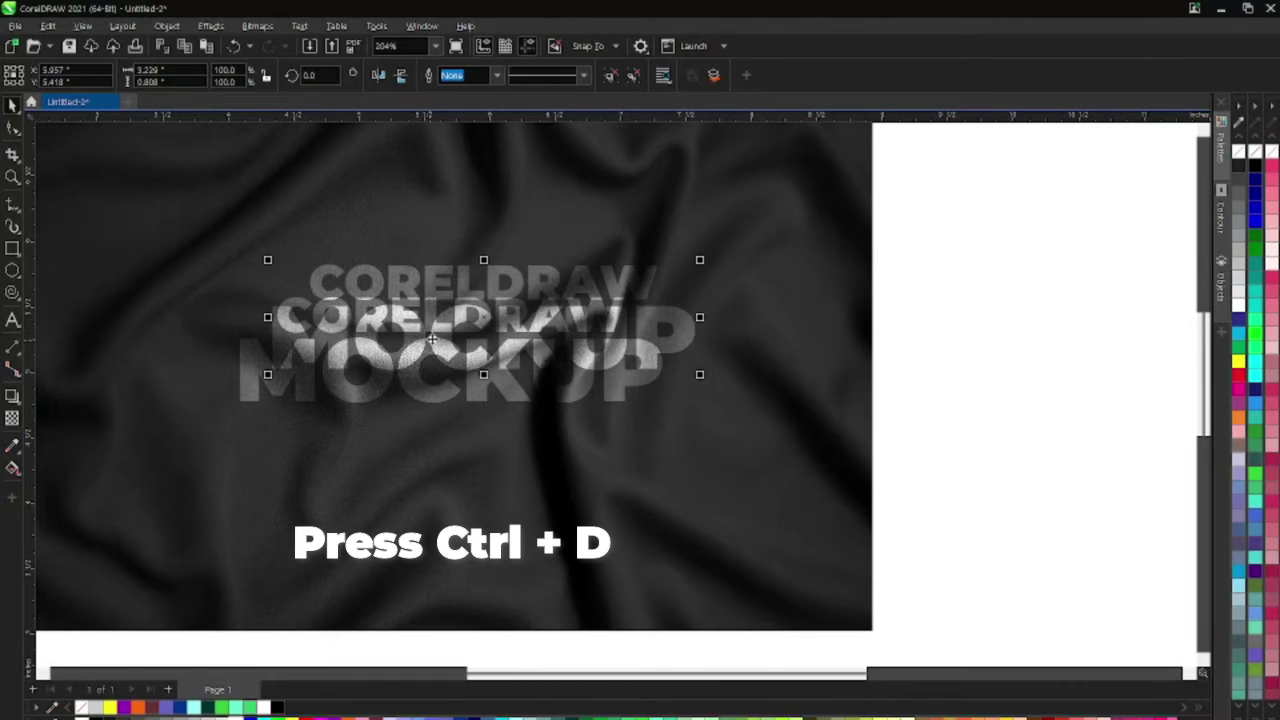
{"action": "left_click_drag", "start_coordinate": [432, 340], "coordinate": [905, 367]}
{"action": "mouse_move", "coordinate": [773, 311]}
{"action": "left_mouse_down"}
{"action": "mouse_move", "coordinate": [673, 258]}
{"action": "mouse_move", "coordinate": [657, 228]}
{"action": "left_mouse_up"}
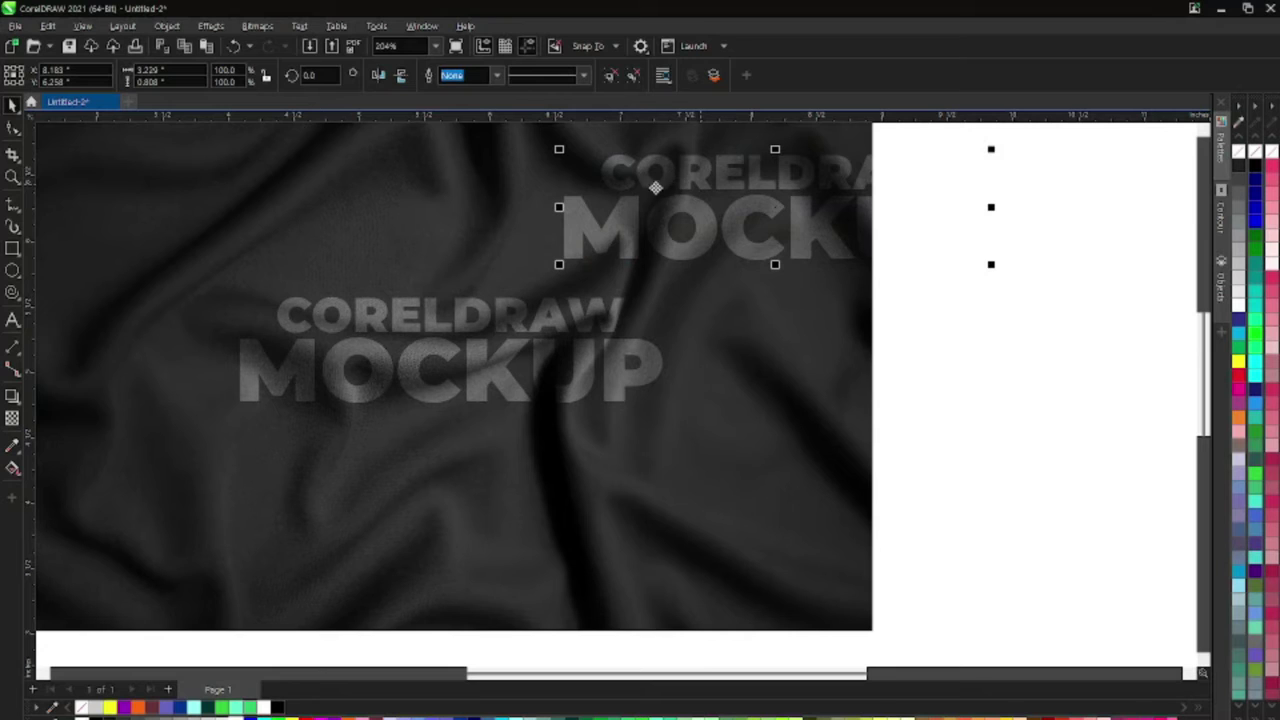
{"action": "left_click", "coordinate": [478, 376], "text": "shift"}
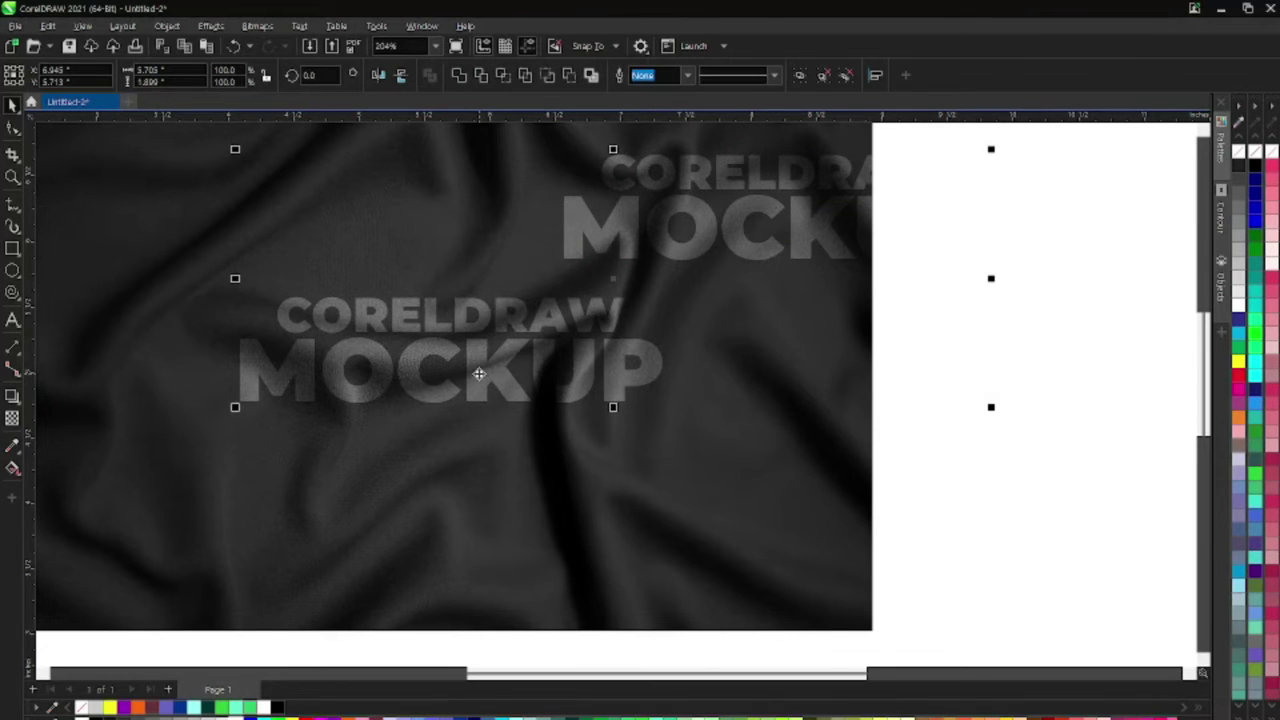
{"action": "key", "text": "c"}
{"action": "key", "text": "e"}
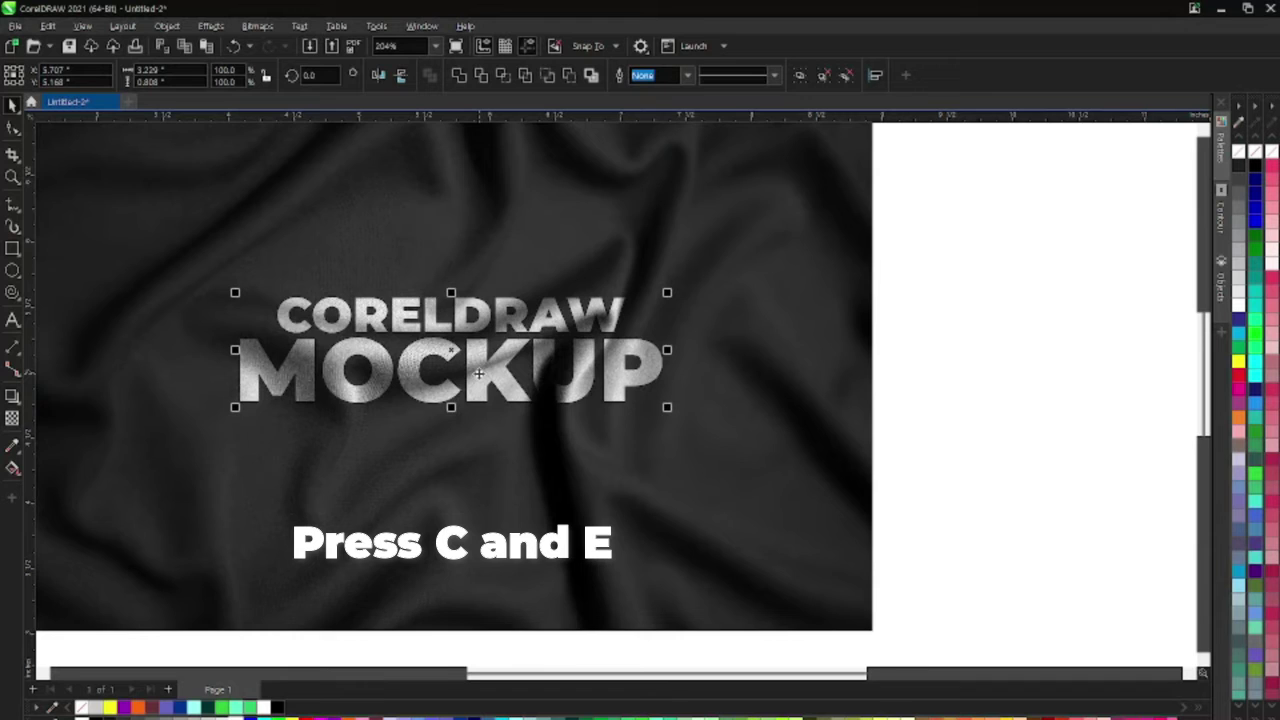
{"action": "scroll", "coordinate": [478, 374], "scroll_direction": "down", "scroll_amount": 2}
{"action": "left_click", "coordinate": [851, 366]}
{"action": "scroll", "coordinate": [420, 370], "scroll_direction": "up", "scroll_amount": 3}
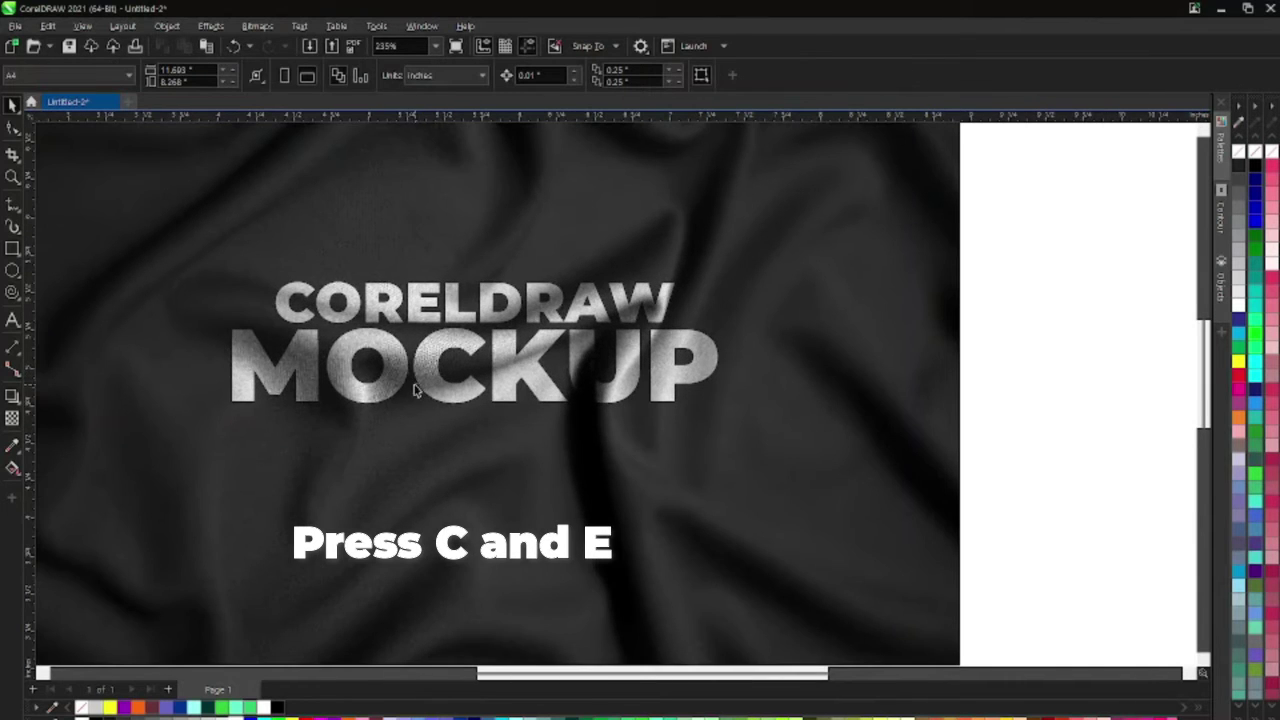
- Adjust the top copy's transparency amount so the fabric folds show through
{"action": "left_click", "coordinate": [421, 370]}
{"action": "scroll", "coordinate": [421, 370], "scroll_direction": "up", "scroll_amount": 1}
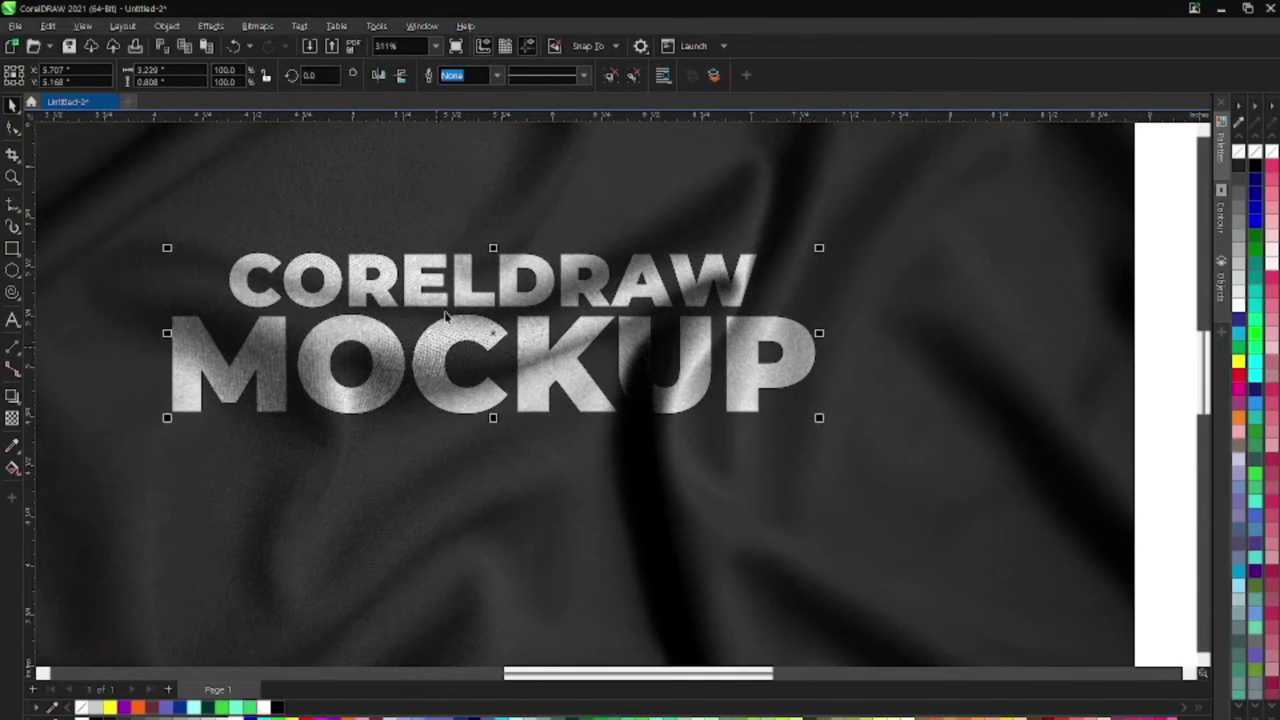
{"action": "left_click", "coordinate": [12, 418]}
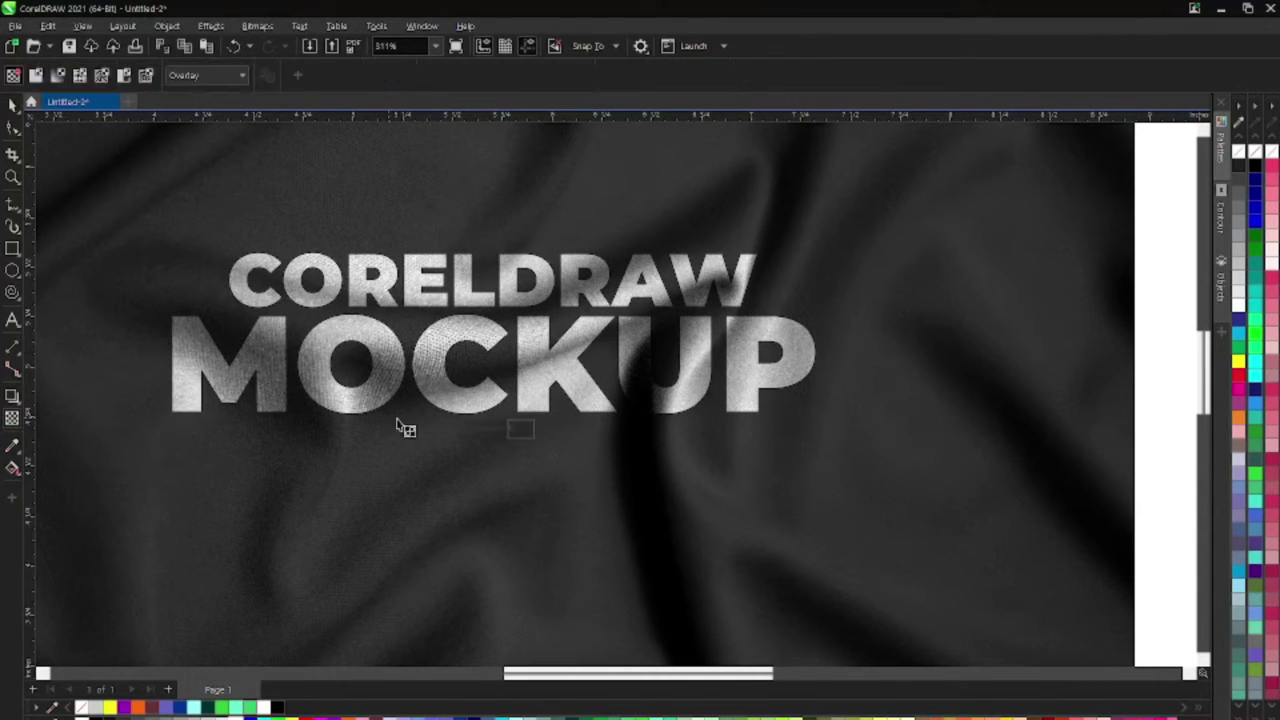
{"action": "left_click", "coordinate": [466, 430]}
{"action": "mouse_move", "coordinate": [466, 430]}
{"action": "left_mouse_down"}
{"action": "mouse_move", "coordinate": [487, 430]}
{"action": "mouse_move", "coordinate": [462, 436]}
{"action": "mouse_move", "coordinate": [474, 434]}
{"action": "left_mouse_up"}
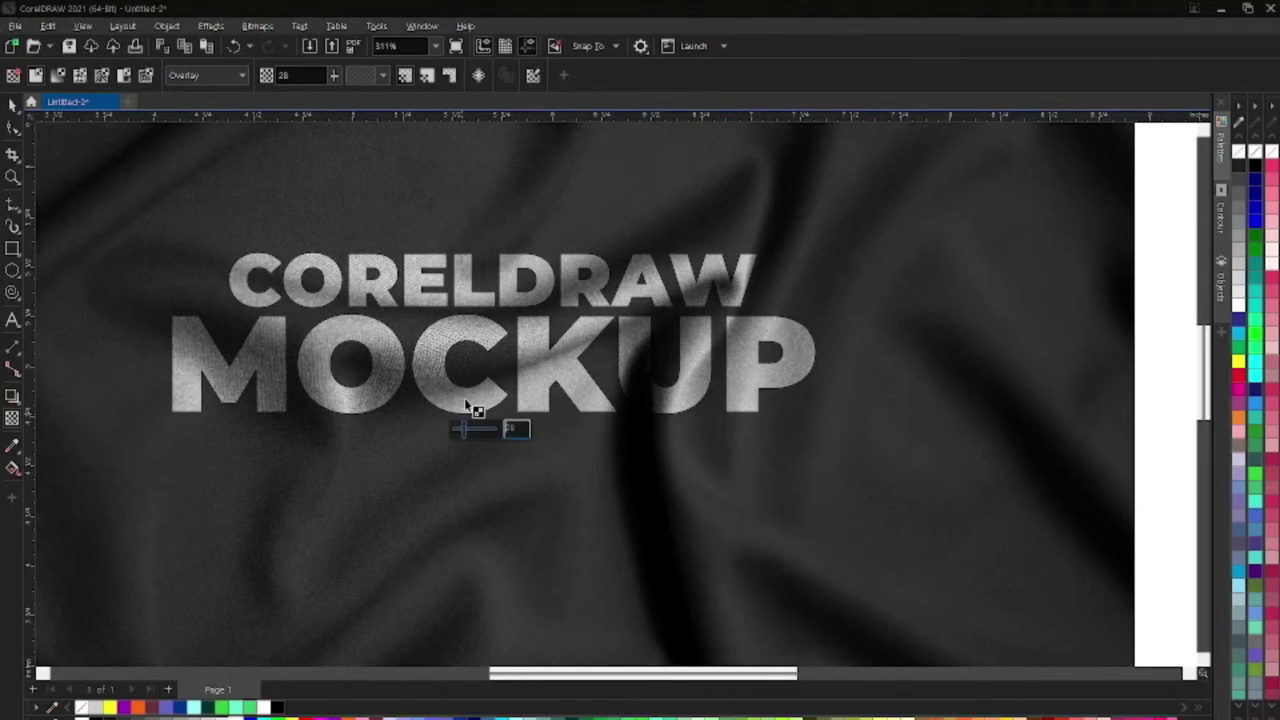
{"action": "scroll", "coordinate": [465, 390], "scroll_direction": "down", "scroll_amount": 2}
- Marquee-select the CORELDRAW MOCKUP text and delete it
{"action": "left_click", "coordinate": [14, 104]}
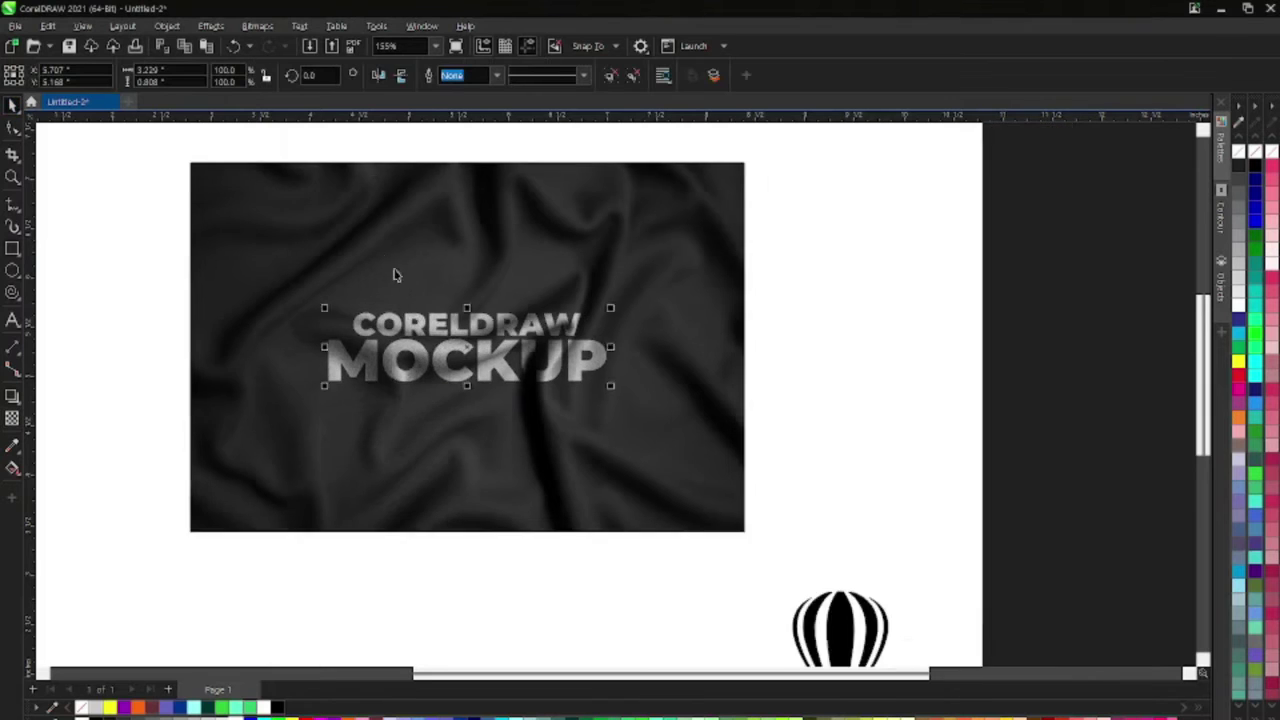
{"action": "scroll", "coordinate": [631, 300], "scroll_direction": "down", "scroll_amount": 2}
{"action": "left_click", "coordinate": [631, 300]}
{"action": "scroll", "coordinate": [631, 300], "scroll_direction": "up", "scroll_amount": 3}
{"action": "scroll", "coordinate": [583, 330], "scroll_direction": "down", "scroll_amount": 2}
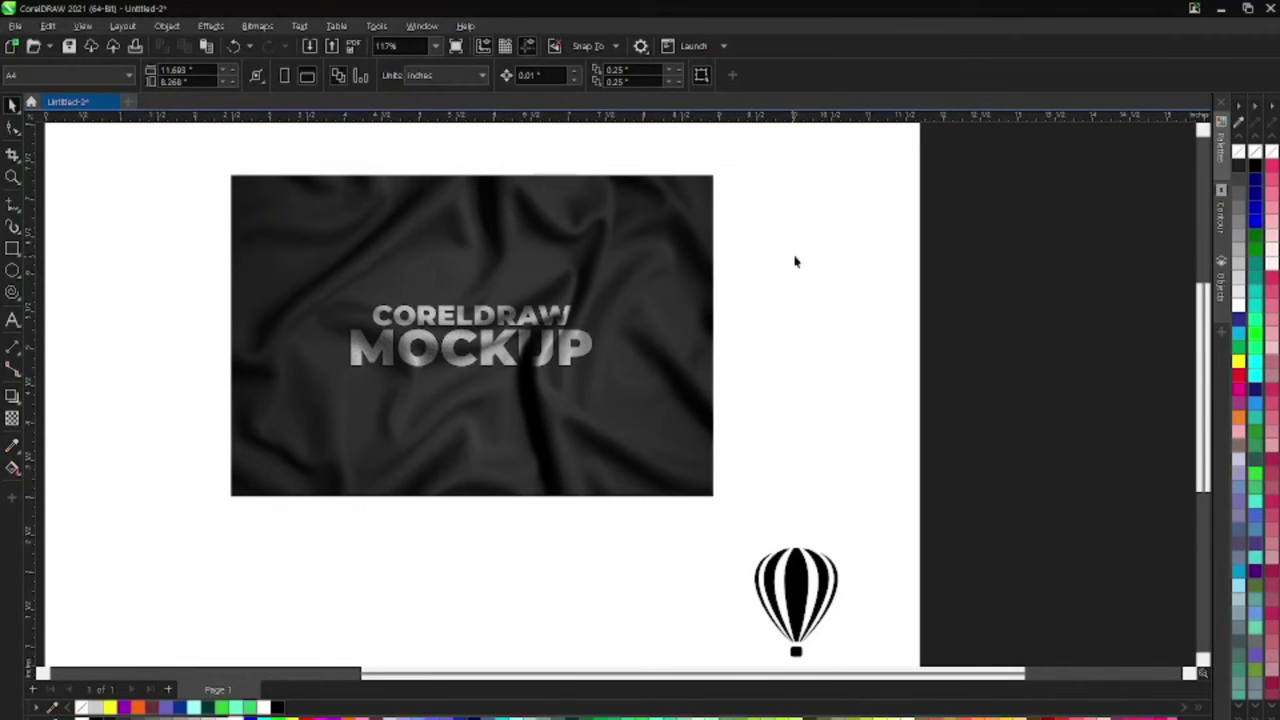
{"action": "left_click_drag", "start_coordinate": [795, 261], "coordinate": [306, 412]}
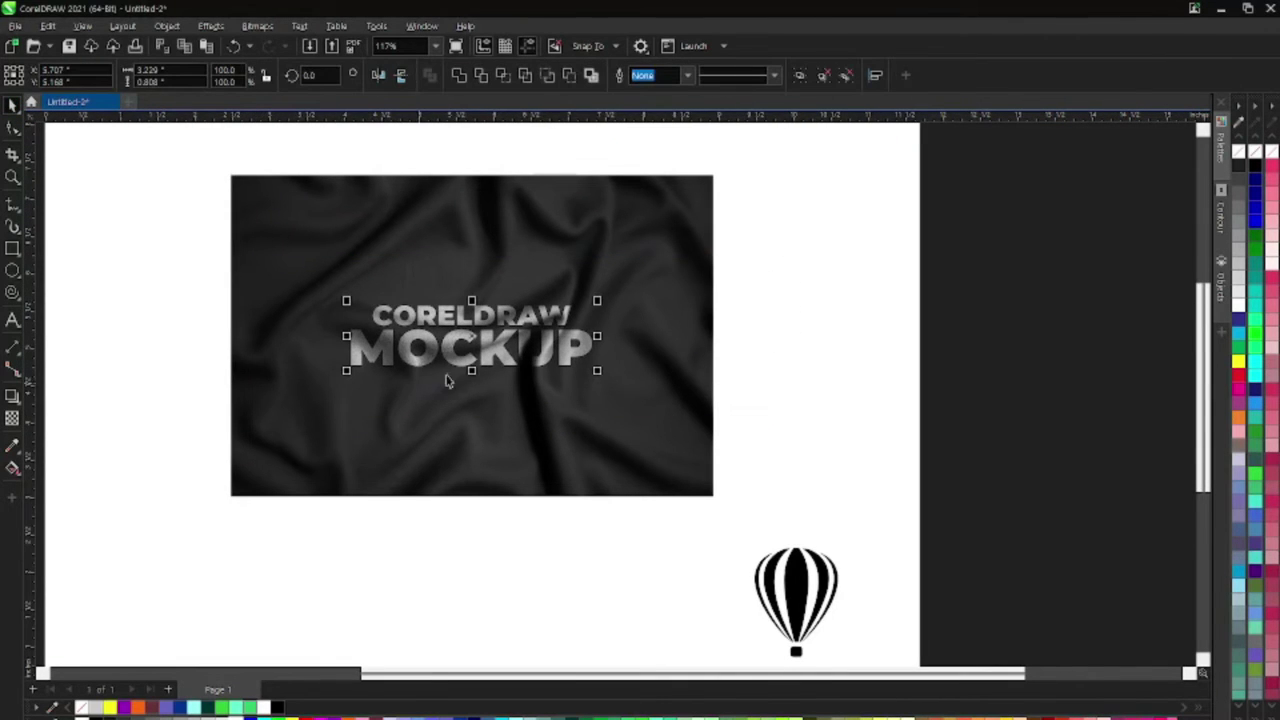
{"action": "left_click_drag", "start_coordinate": [480, 352], "coordinate": [1153, 368]}
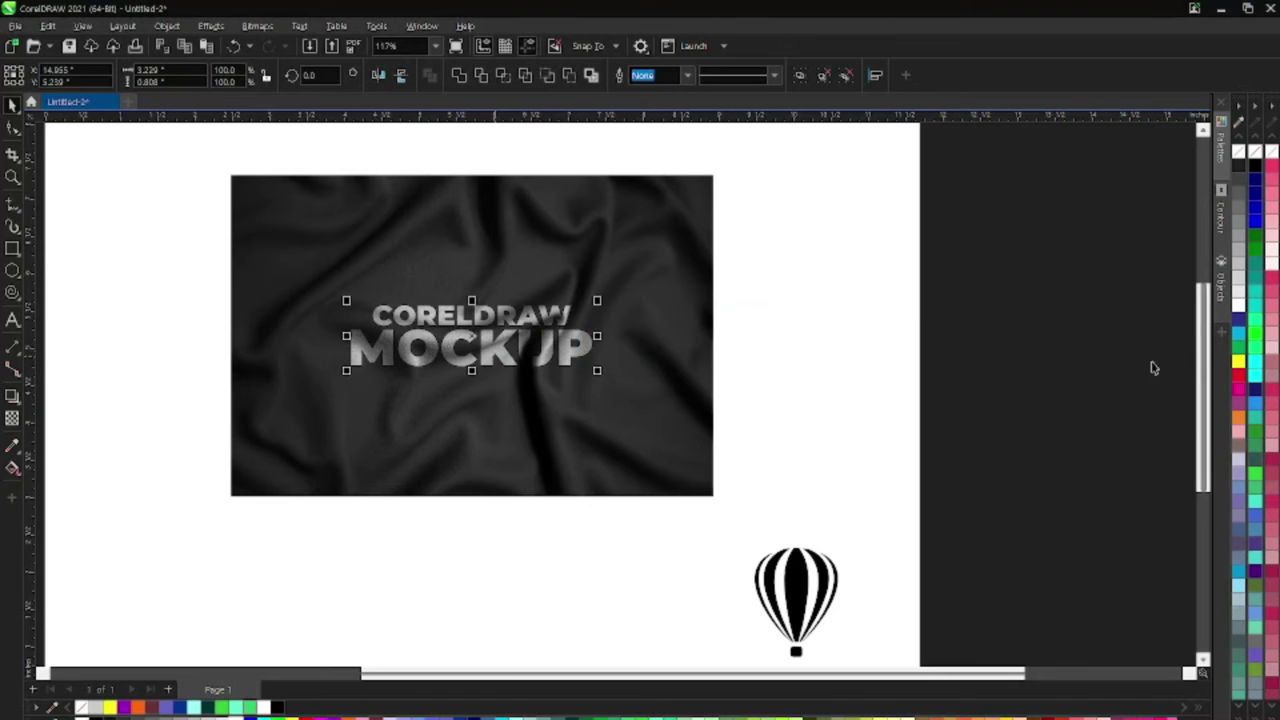
{"action": "key", "text": "Delete"}
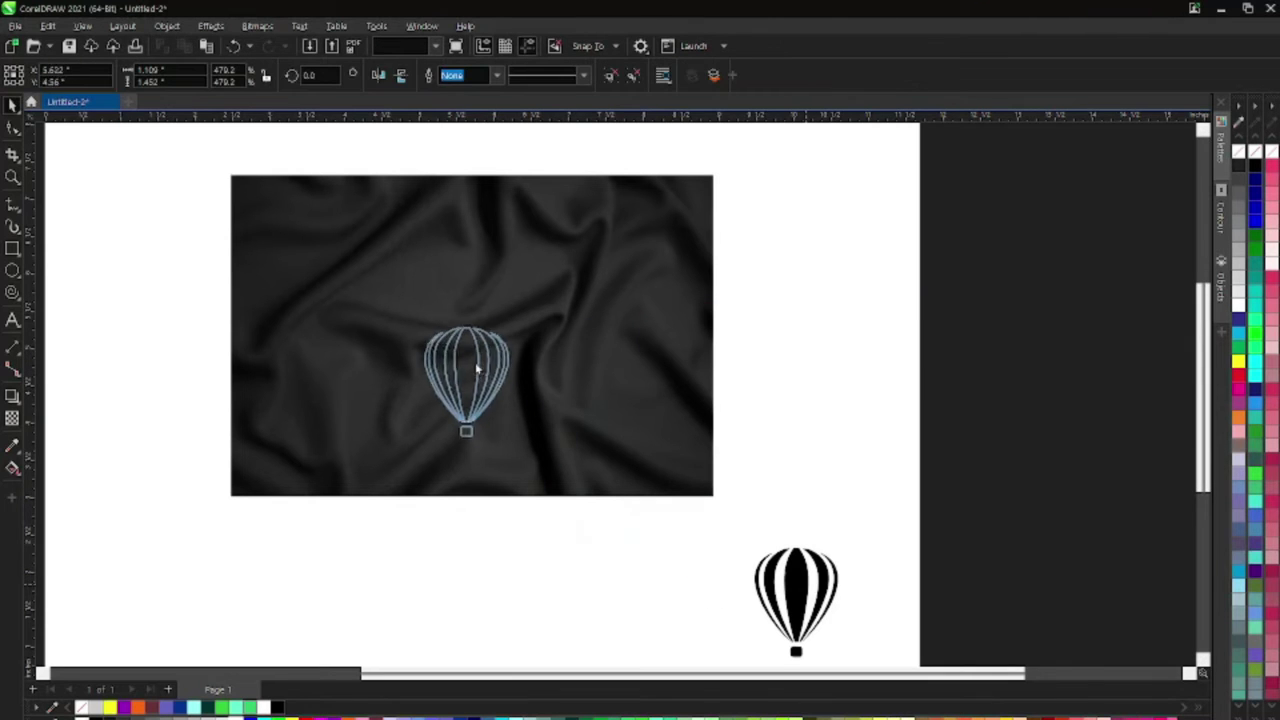
- Move the balloon logo to the fabric centre, fill it white and enlarge it
{"action": "left_click_drag", "start_coordinate": [808, 590], "coordinate": [500, 312]}
{"action": "scroll", "coordinate": [491, 314], "scroll_direction": "up", "scroll_amount": 3}
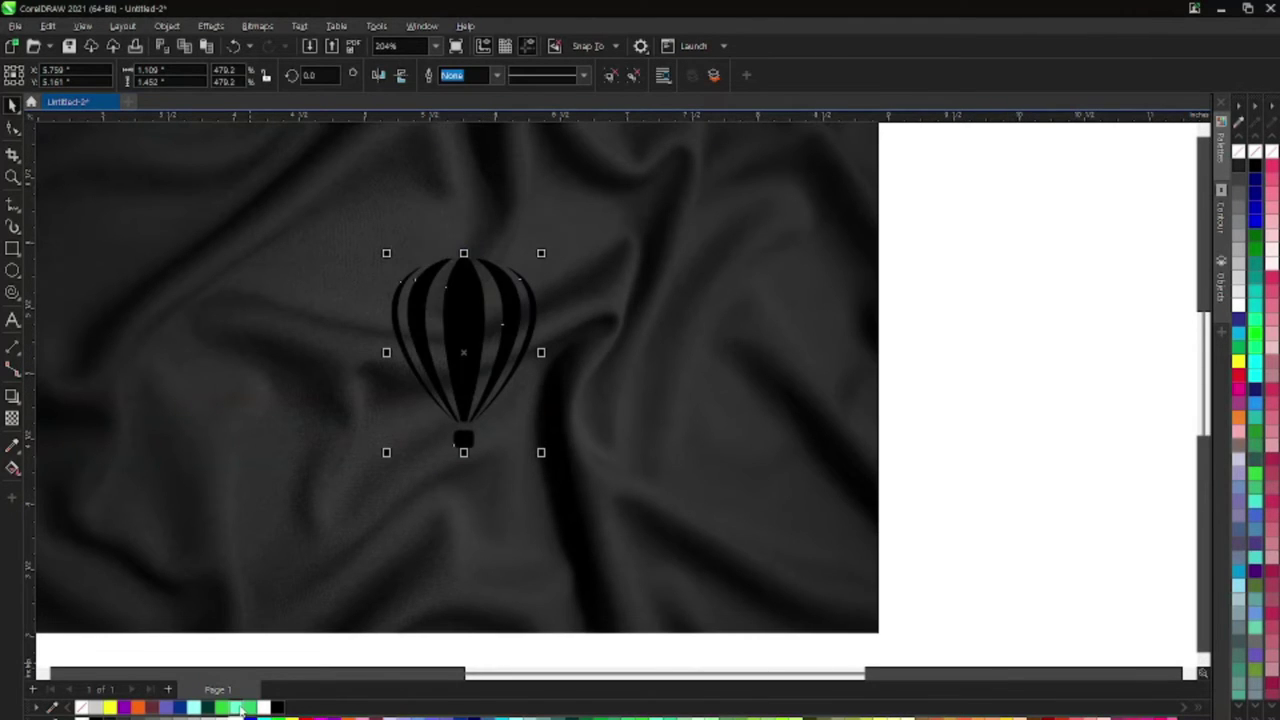
{"action": "left_click", "coordinate": [256, 707]}
{"action": "left_click_drag", "start_coordinate": [540, 253], "coordinate": [558, 228]}
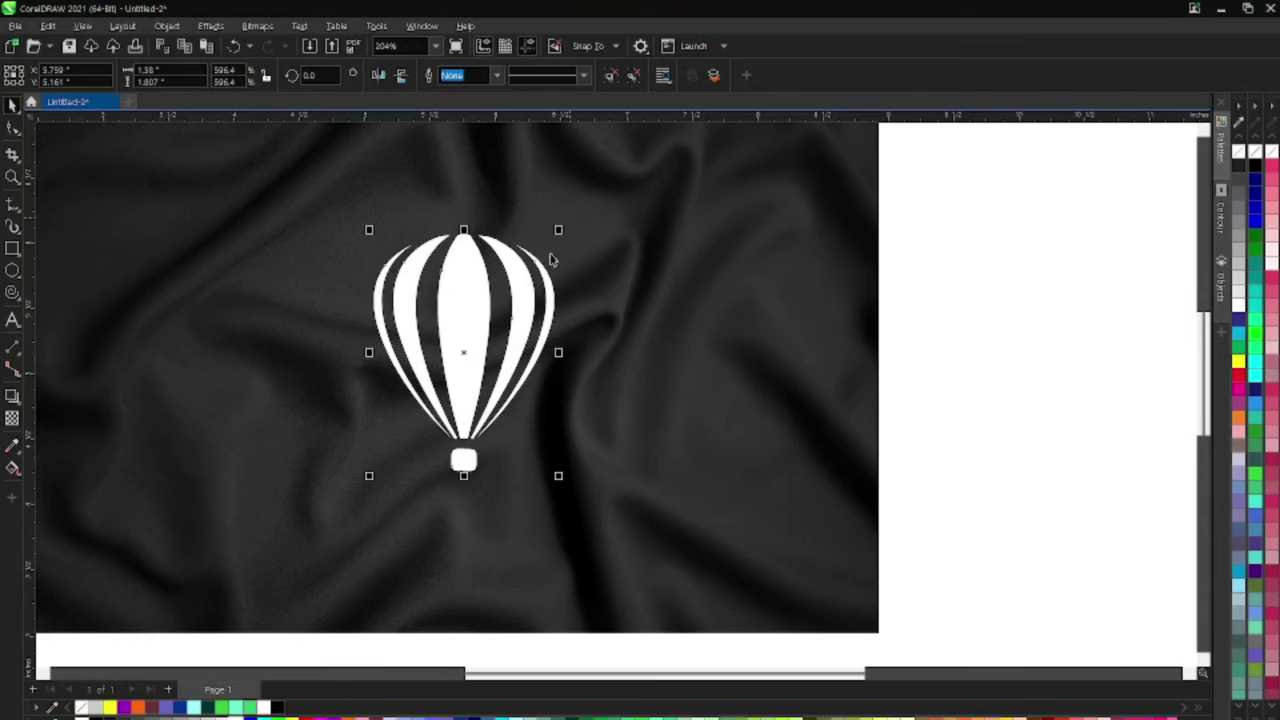
{"action": "scroll", "coordinate": [500, 335], "scroll_direction": "down", "scroll_amount": 2}
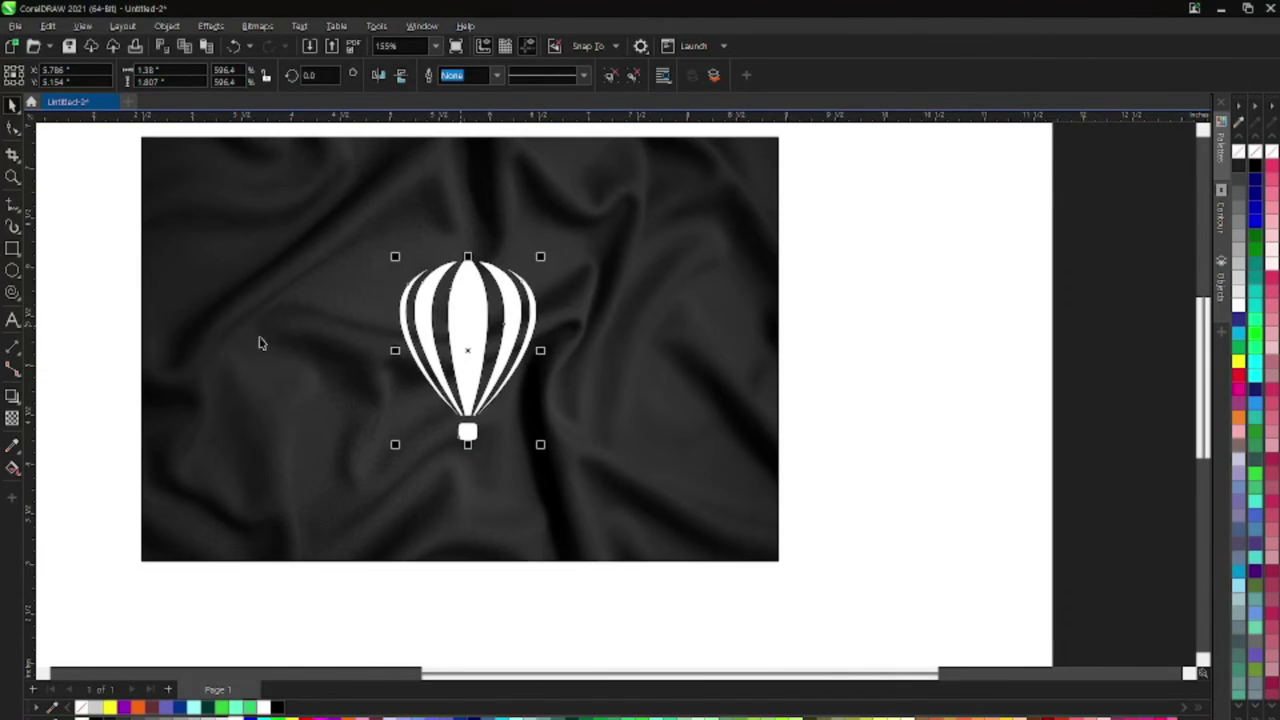
- Apply Overlay transparency blending to the white balloon logo
{"action": "left_click", "coordinate": [12, 420]}
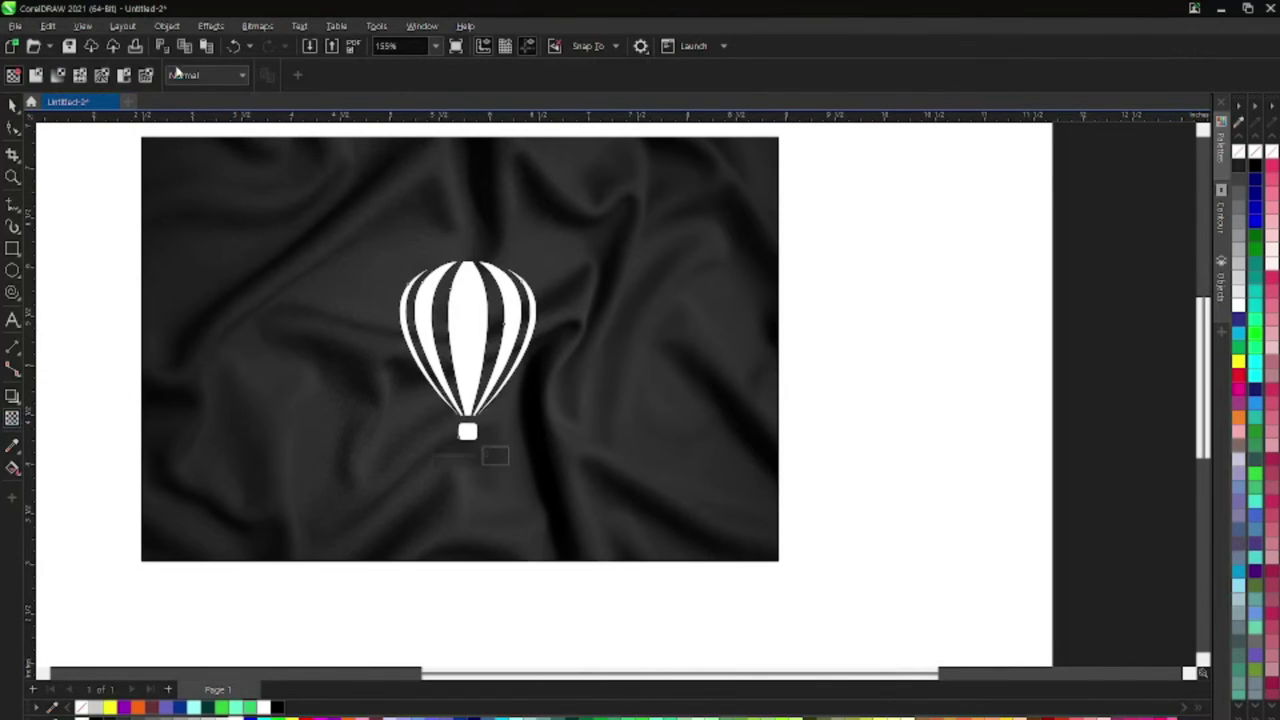
{"action": "left_click", "coordinate": [205, 75]}
{"action": "left_click", "coordinate": [186, 385]}
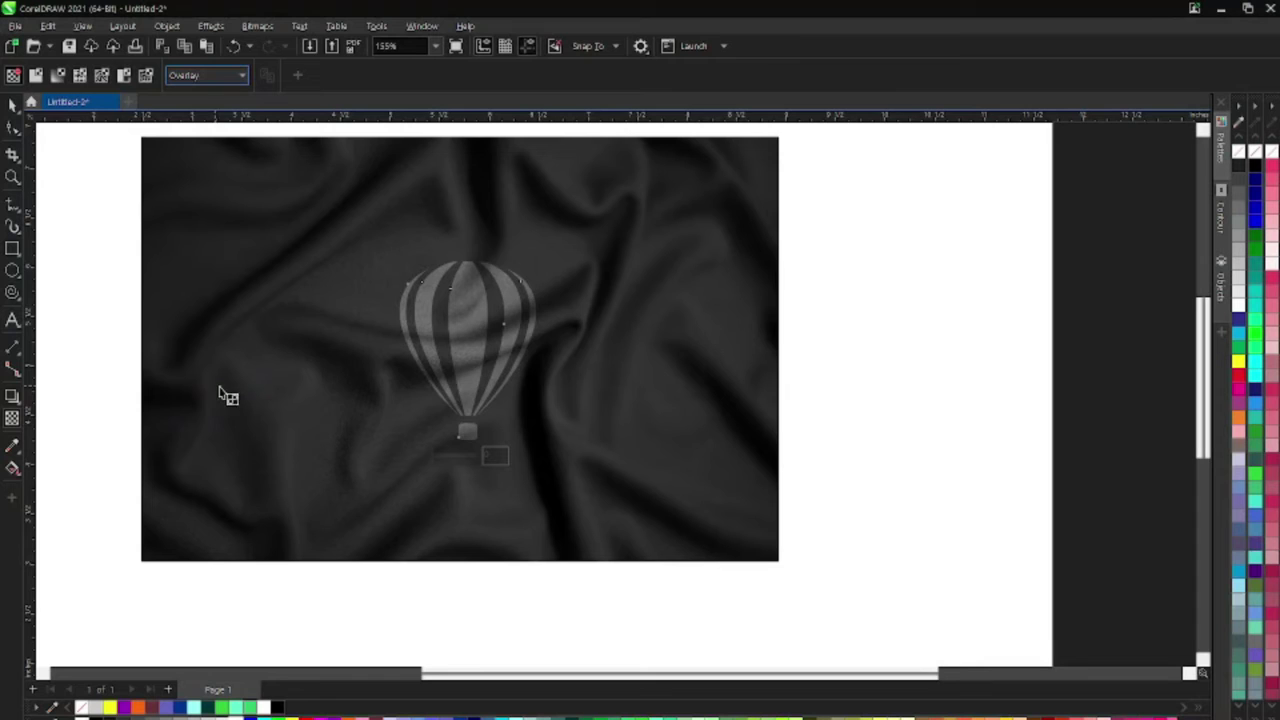
{"action": "key", "text": "space"}
{"action": "scroll", "coordinate": [388, 247], "scroll_direction": "up", "scroll_amount": 1}
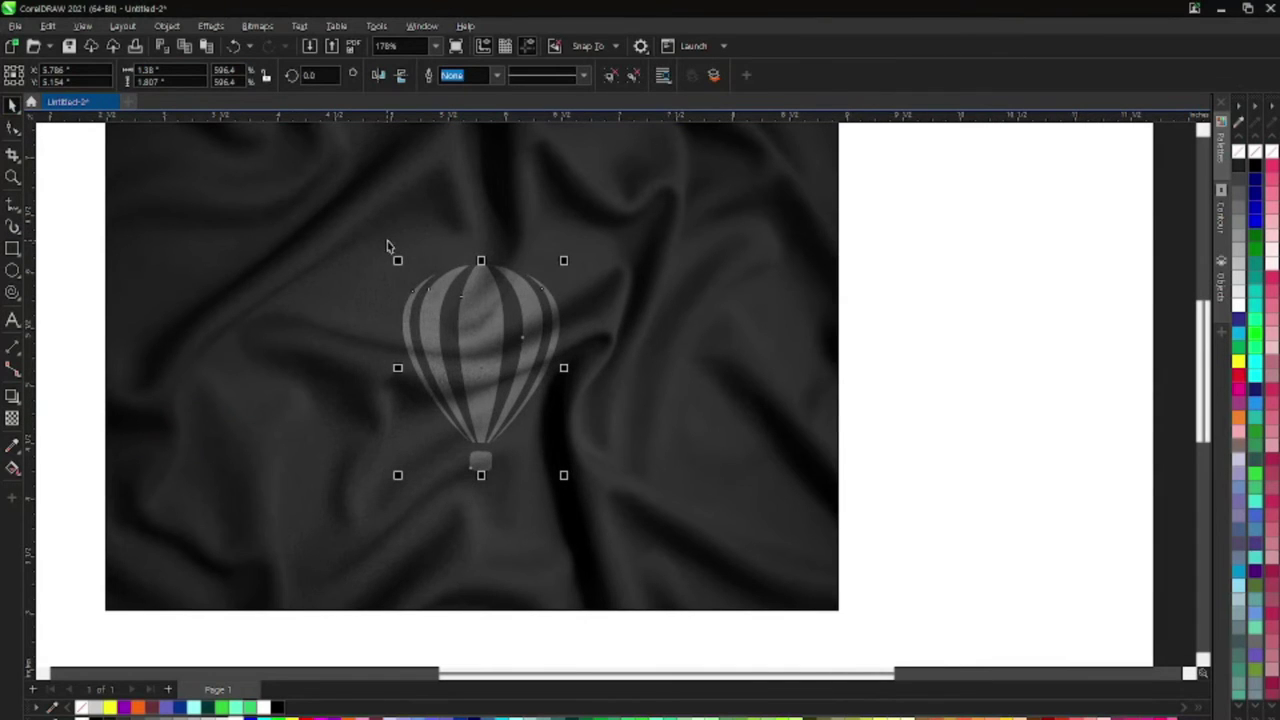
- Duplicate the blended balloon and centre-align the copy over the original
{"action": "key", "text": "ctrl+d"}
{"action": "mouse_move", "coordinate": [519, 295]}
{"action": "left_mouse_down"}
{"action": "mouse_move", "coordinate": [671, 251]}
{"action": "mouse_move", "coordinate": [711, 284]}
{"action": "left_mouse_up"}
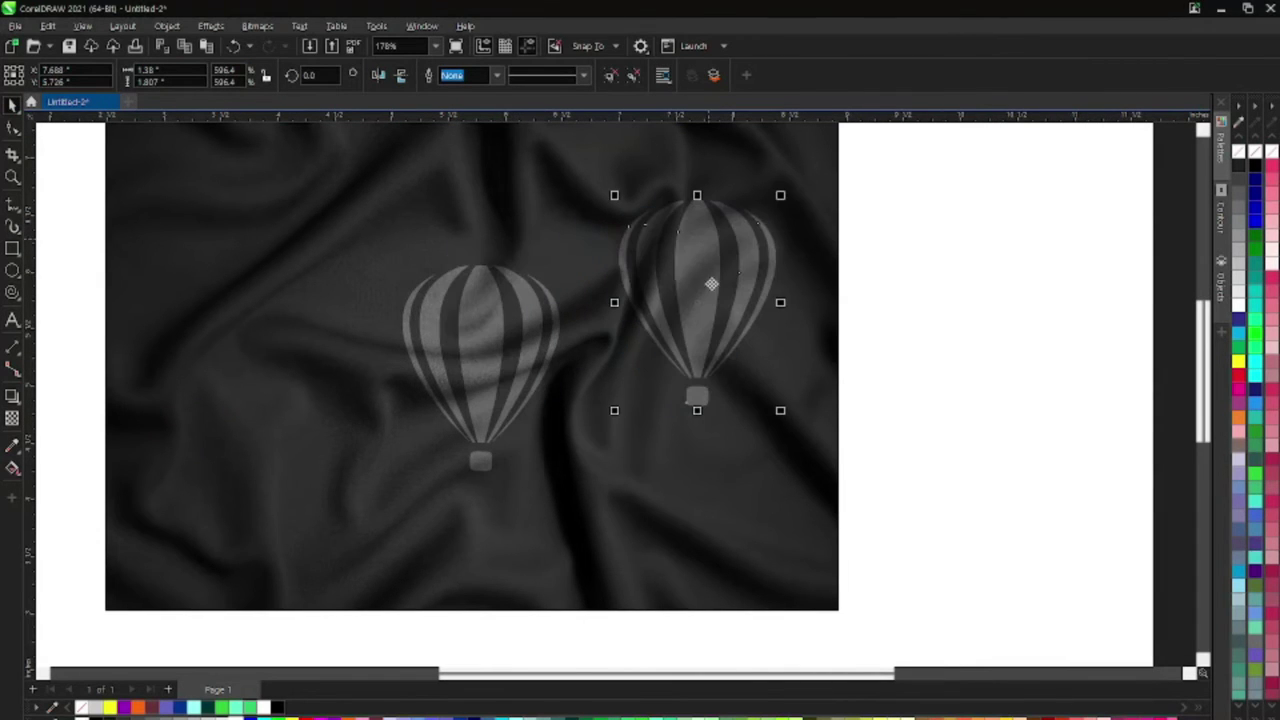
{"action": "left_click", "coordinate": [484, 311], "text": "shift"}
{"action": "key", "text": "e"}
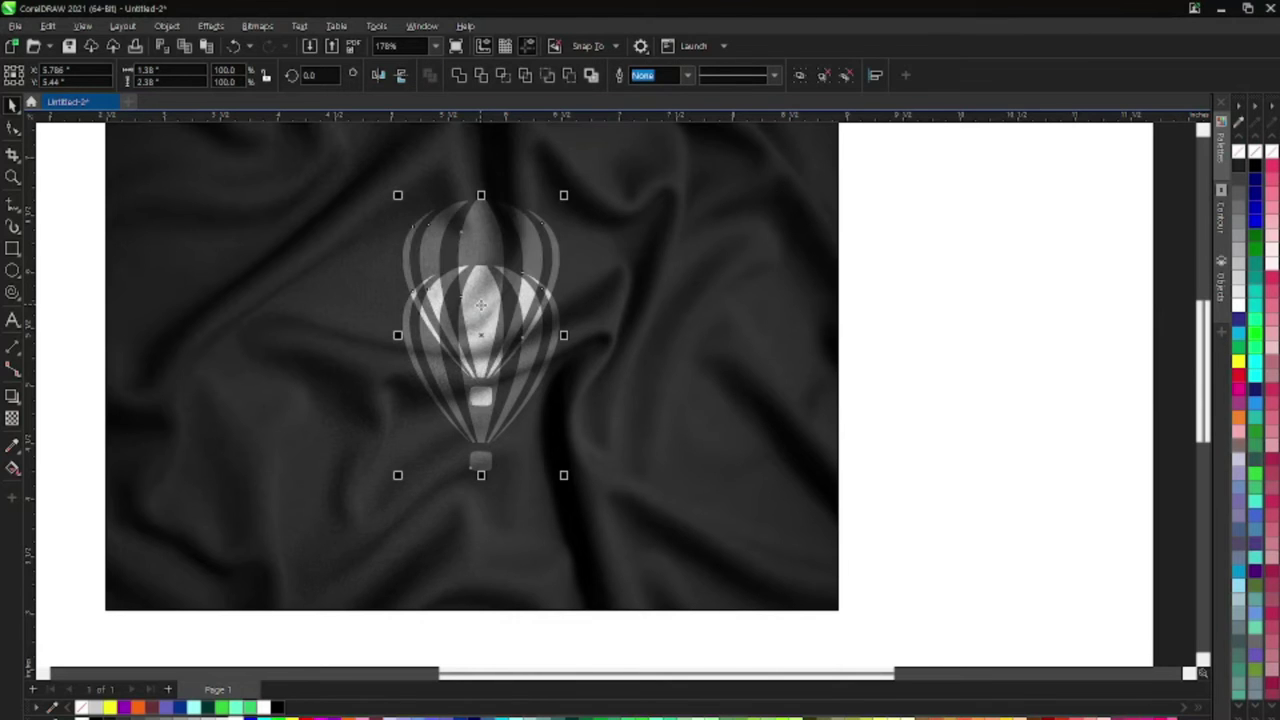
{"action": "key", "text": "c"}
{"action": "scroll", "coordinate": [531, 316], "scroll_direction": "down", "scroll_amount": 1}
{"action": "left_click", "coordinate": [911, 351]}
{"action": "scroll", "coordinate": [516, 348], "scroll_direction": "up", "scroll_amount": 3}
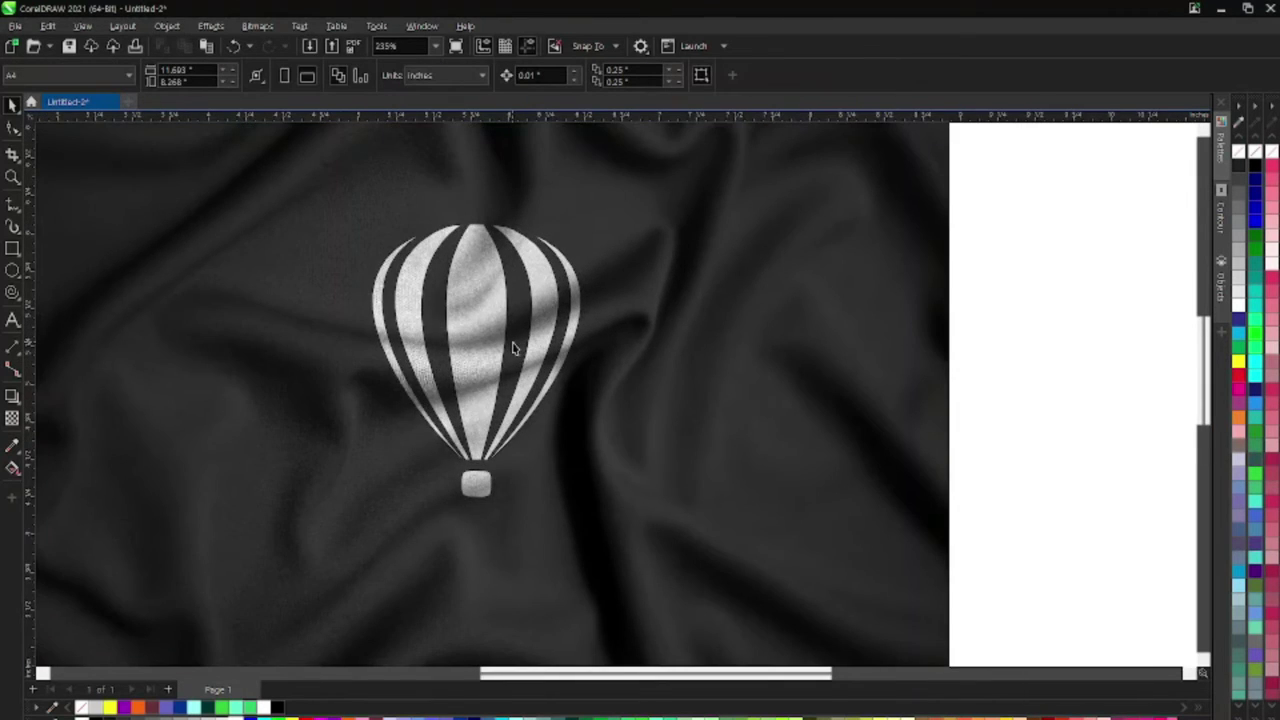
- Drag both stacked balloons right onto a fabric fold, testing the placement with undo and redo
{"action": "scroll", "coordinate": [516, 348], "scroll_direction": "down", "scroll_amount": 2}
{"action": "left_click_drag", "start_coordinate": [850, 258], "coordinate": [365, 500]}
{"action": "scroll", "coordinate": [528, 358], "scroll_direction": "up", "scroll_amount": 2}
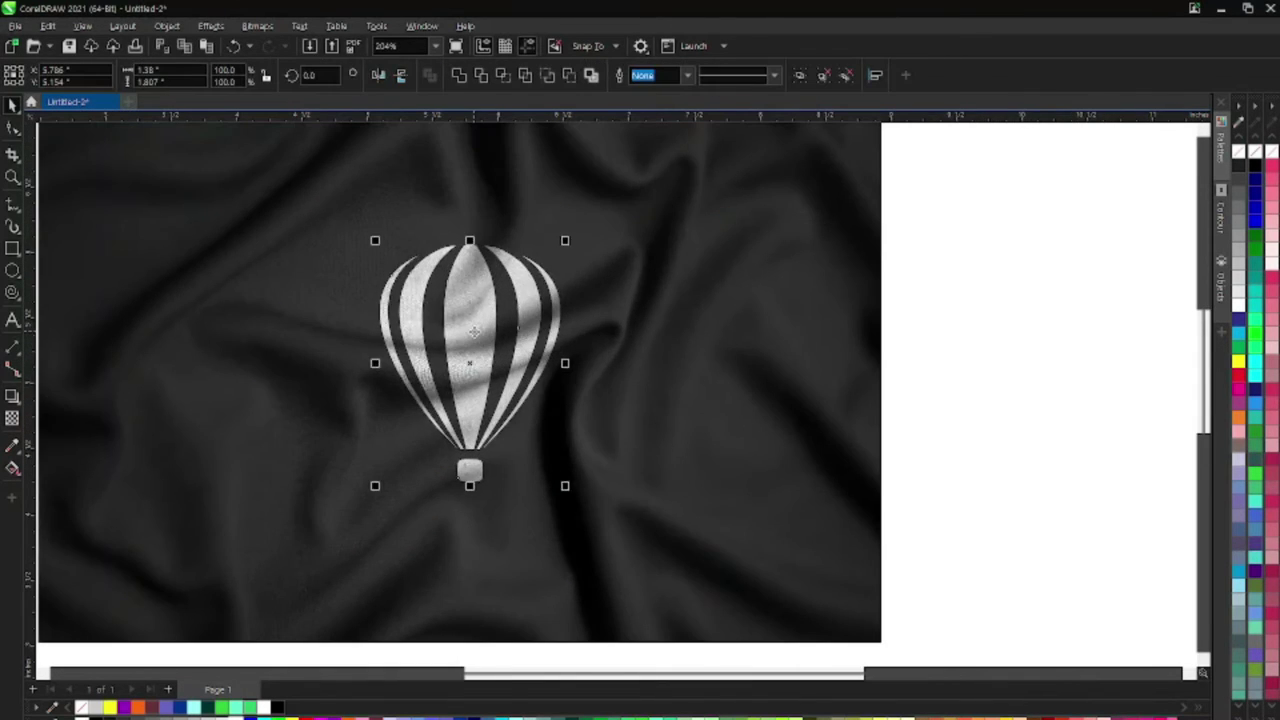
{"action": "left_click_drag", "start_coordinate": [480, 333], "coordinate": [573, 327]}
{"action": "key", "text": "Escape"}
{"action": "key", "text": "ctrl+z"}
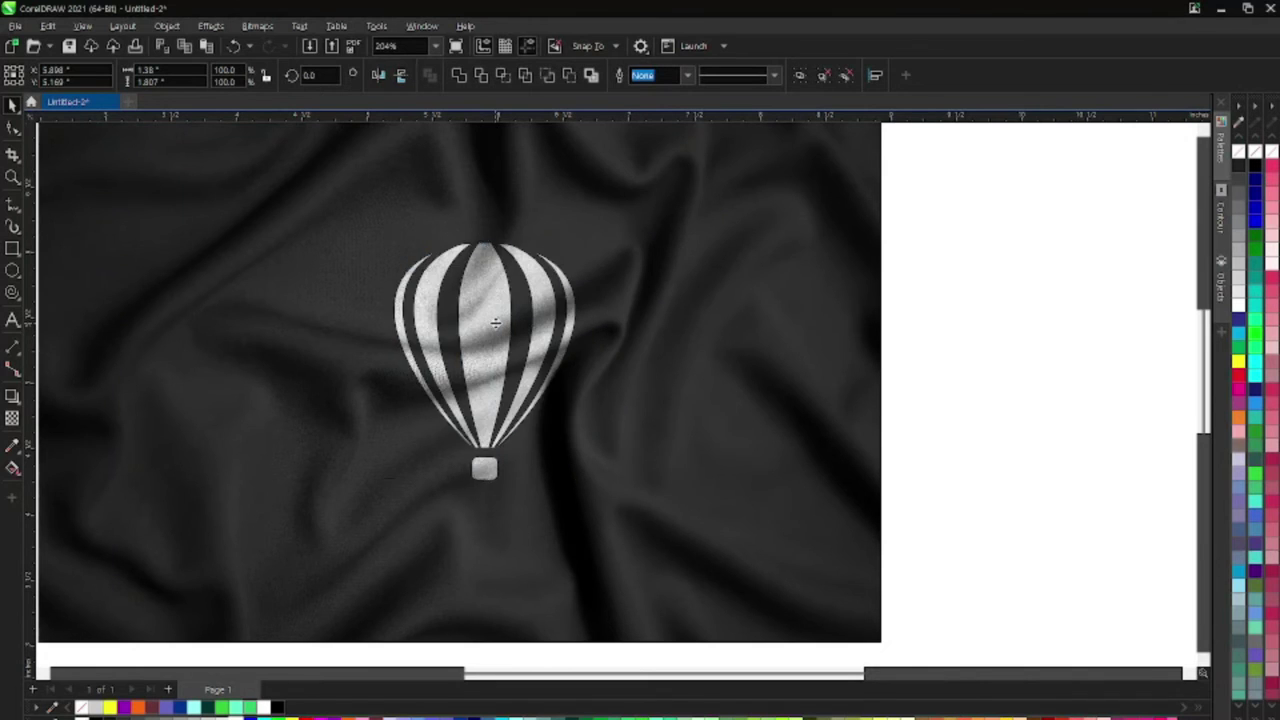
{"action": "key", "text": "ctrl+z"}
{"action": "key", "text": "ctrl+z"}
{"action": "key", "text": "ctrl+shift+z"}
- Settle the balloon logo onto the fold and reselect it to make it slightly smaller
{"action": "scroll", "coordinate": [435, 320], "scroll_direction": "down", "scroll_amount": 2}
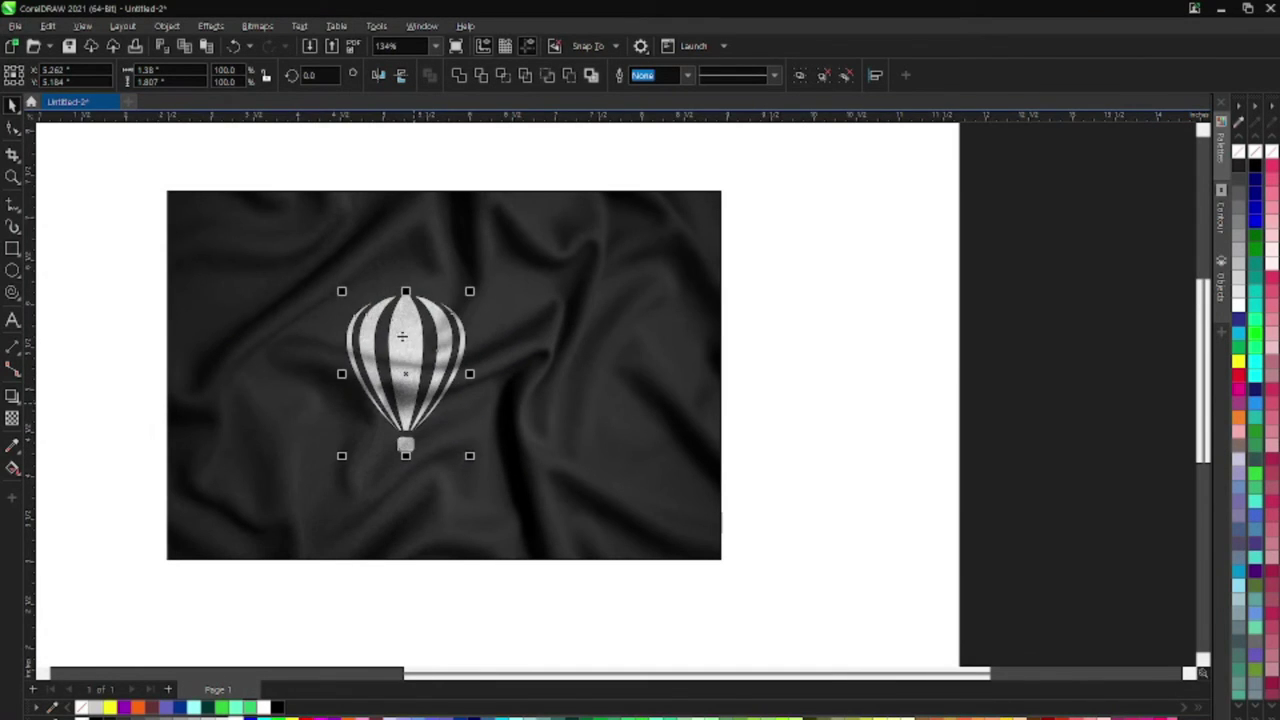
{"action": "mouse_move", "coordinate": [371, 343]}
{"action": "left_mouse_down"}
{"action": "mouse_move", "coordinate": [520, 335]}
{"action": "mouse_move", "coordinate": [462, 338]}
{"action": "left_mouse_up"}
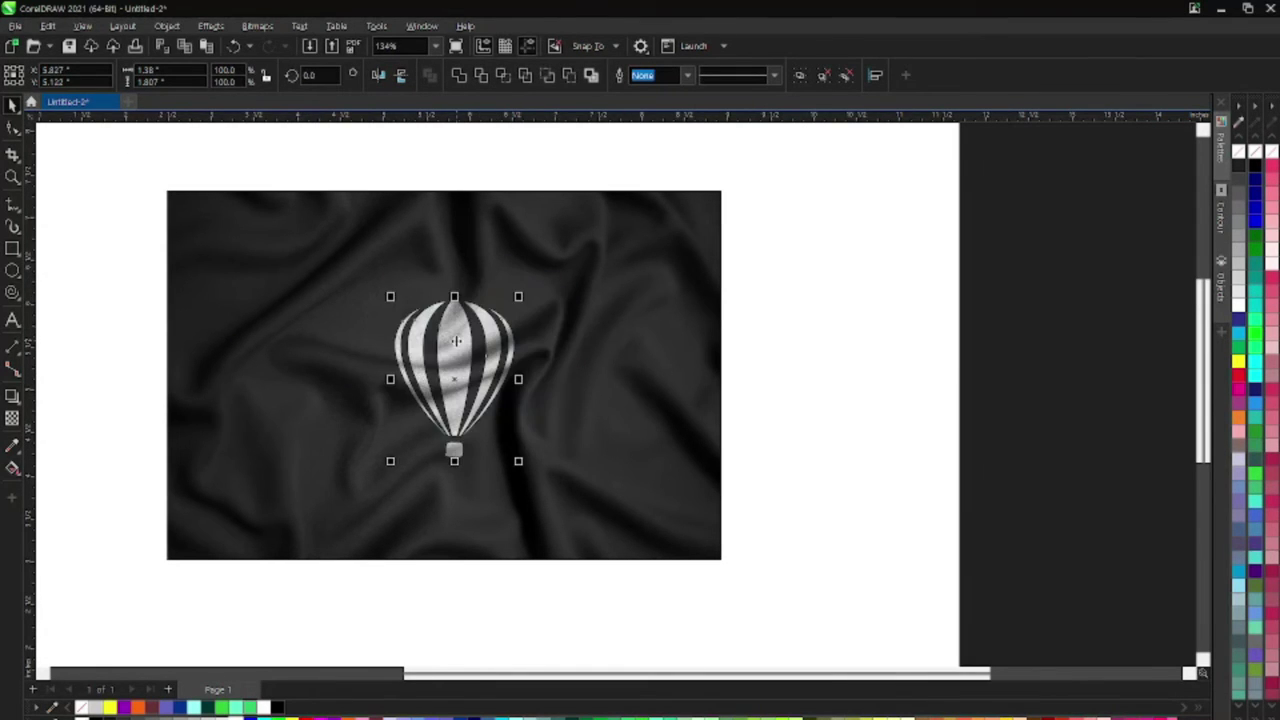
{"action": "scroll", "coordinate": [674, 340], "scroll_direction": "down", "scroll_amount": 2}
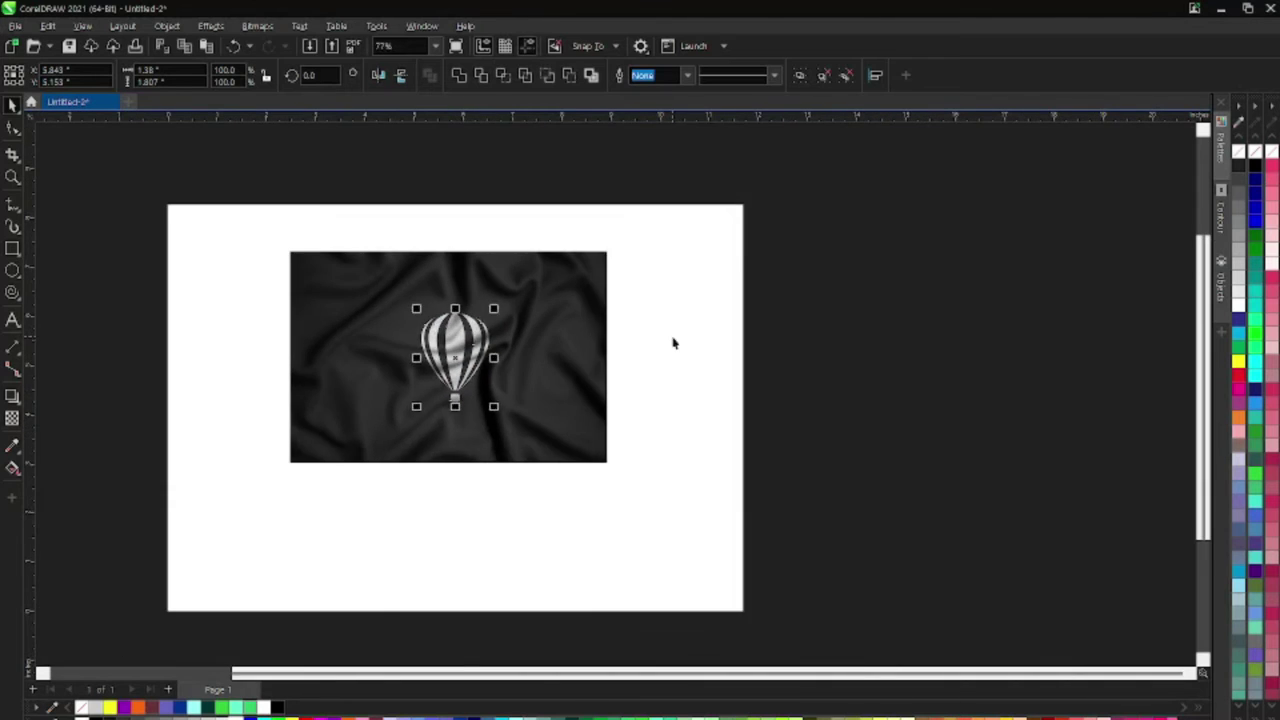
{"action": "left_click", "coordinate": [674, 340]}
{"action": "scroll", "coordinate": [674, 340], "scroll_direction": "up", "scroll_amount": 2}
{"action": "scroll", "coordinate": [708, 291], "scroll_direction": "down", "scroll_amount": 2}
{"action": "left_click_drag", "start_coordinate": [740, 255], "coordinate": [341, 477]}
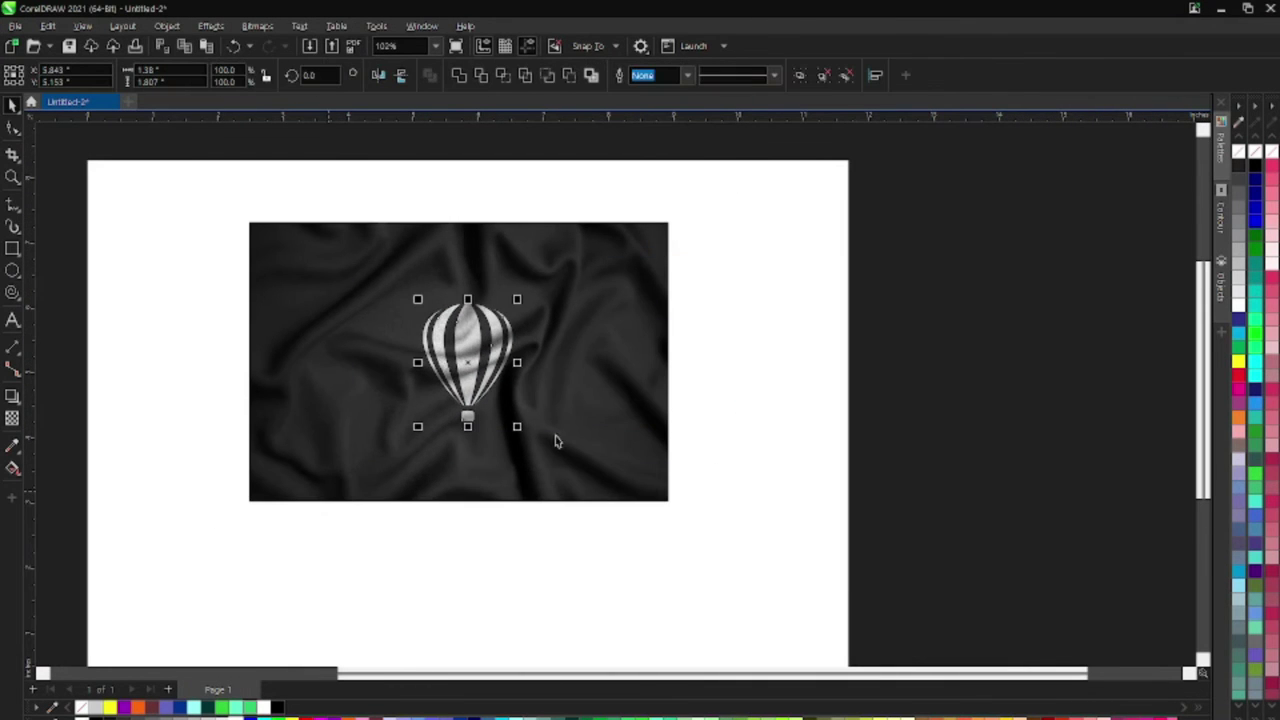
{"action": "scroll", "coordinate": [476, 374], "scroll_direction": "up", "scroll_amount": 2}
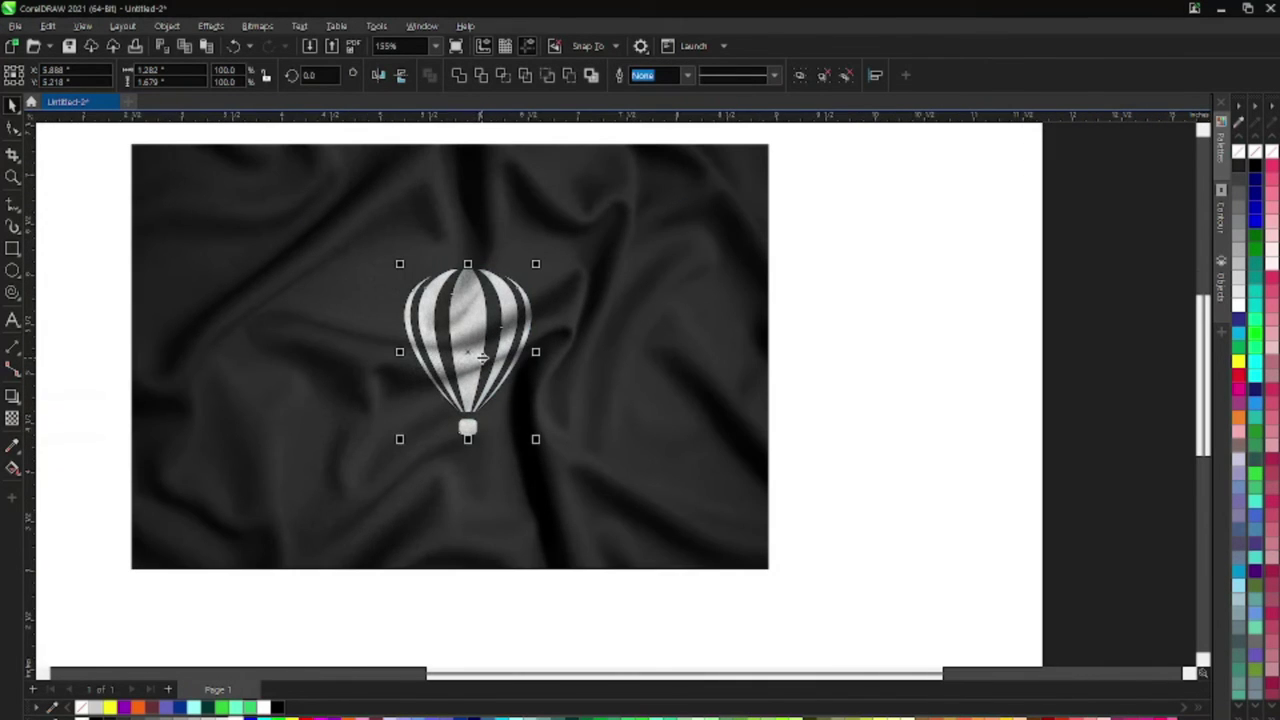
{"action": "scroll", "coordinate": [527, 355], "scroll_direction": "up", "scroll_amount": 5}
{"action": "scroll", "coordinate": [285, 427], "scroll_direction": "down", "scroll_amount": 1}
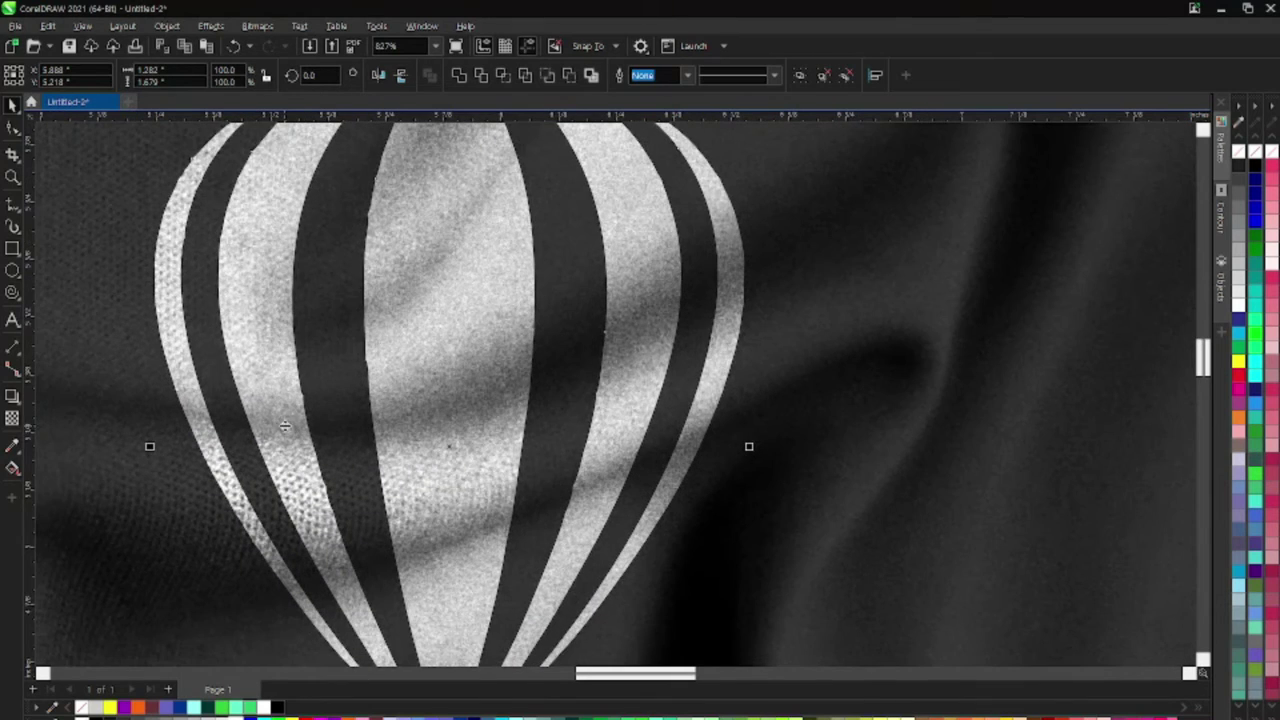
{"action": "scroll", "coordinate": [271, 452], "scroll_direction": "down", "scroll_amount": 1}
{"action": "scroll", "coordinate": [451, 320], "scroll_direction": "down", "scroll_amount": 1}
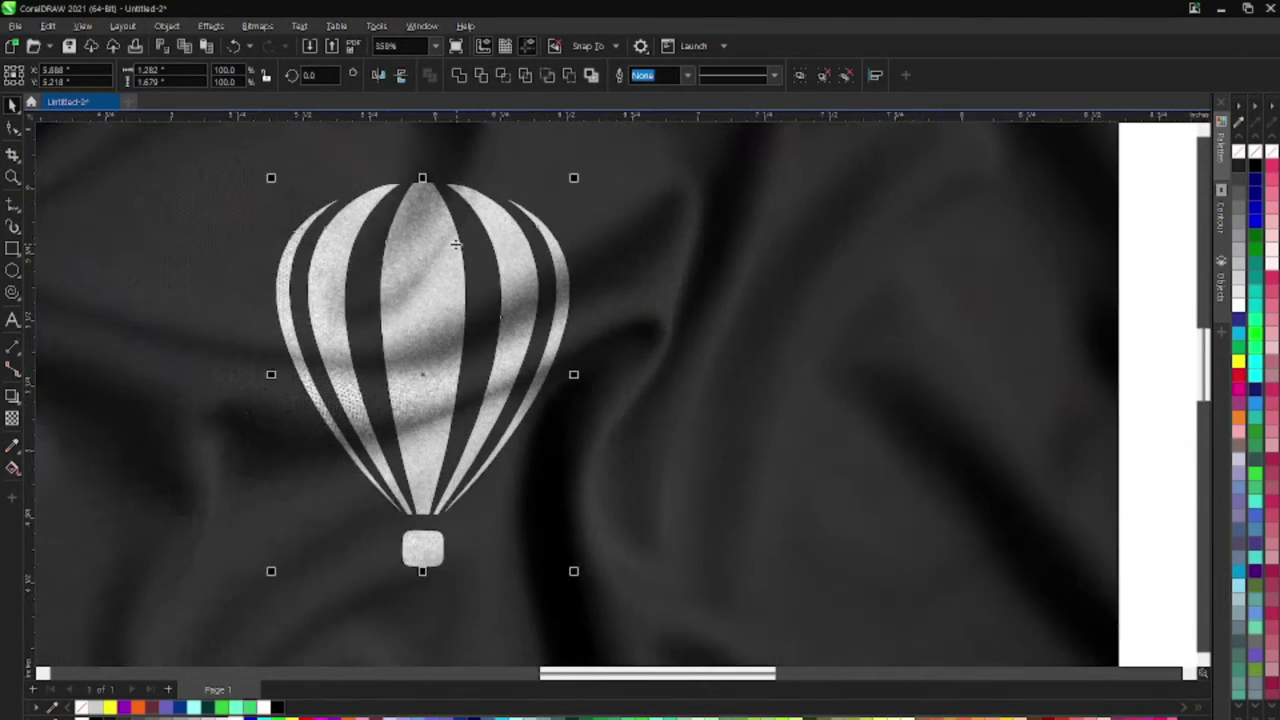
{"action": "scroll", "coordinate": [451, 320], "scroll_direction": "down", "scroll_amount": 2}
{"action": "scroll", "coordinate": [451, 320], "scroll_direction": "down", "scroll_amount": 2}
{"action": "scroll", "coordinate": [418, 275], "scroll_direction": "up", "scroll_amount": 1}
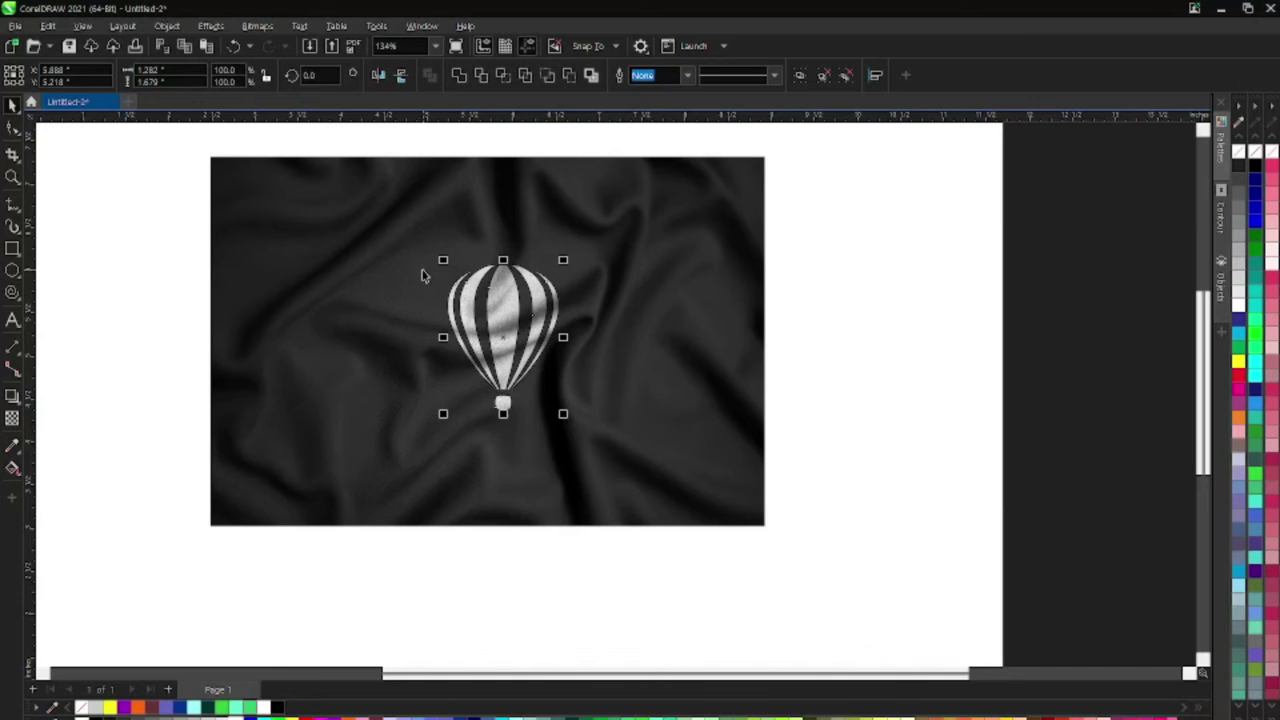
- Select the fabric photo, then marquee-select the balloon logo and nudge it to the photo's centre
{"action": "left_click", "coordinate": [358, 246]}
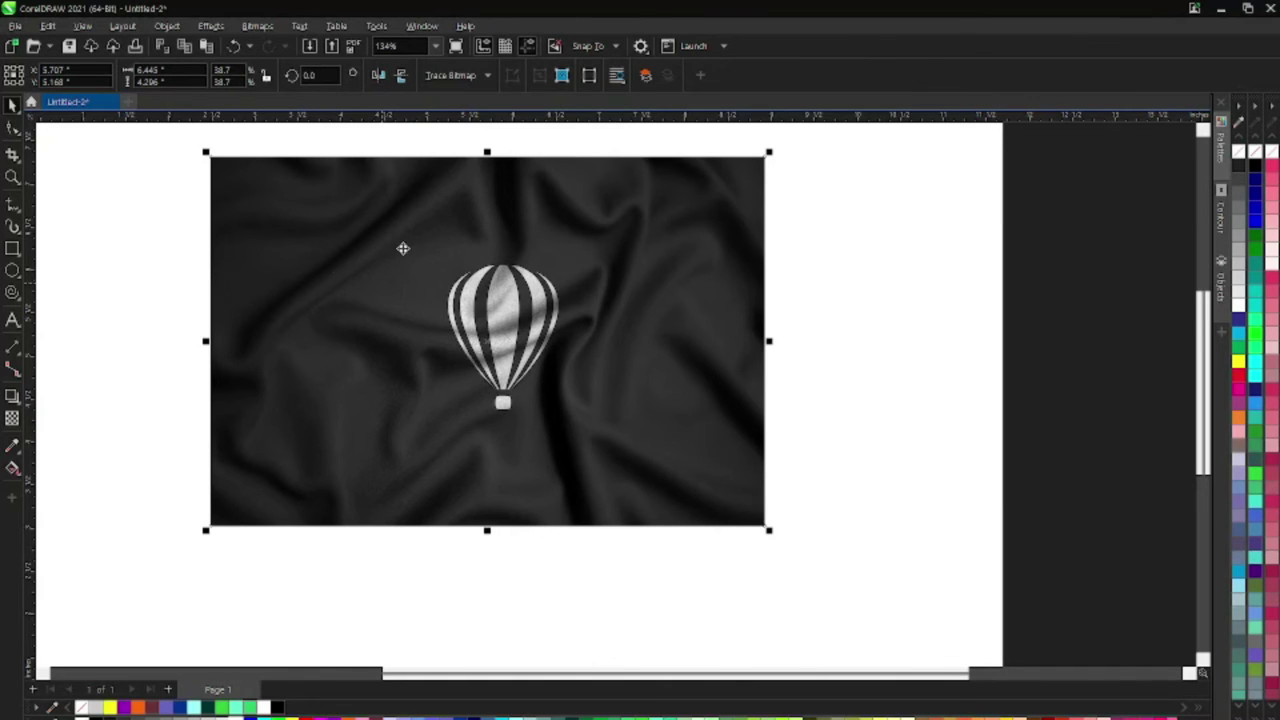
{"action": "scroll", "coordinate": [350, 395], "scroll_direction": "down", "scroll_amount": 2}
{"action": "scroll", "coordinate": [420, 320], "scroll_direction": "up", "scroll_amount": 3}
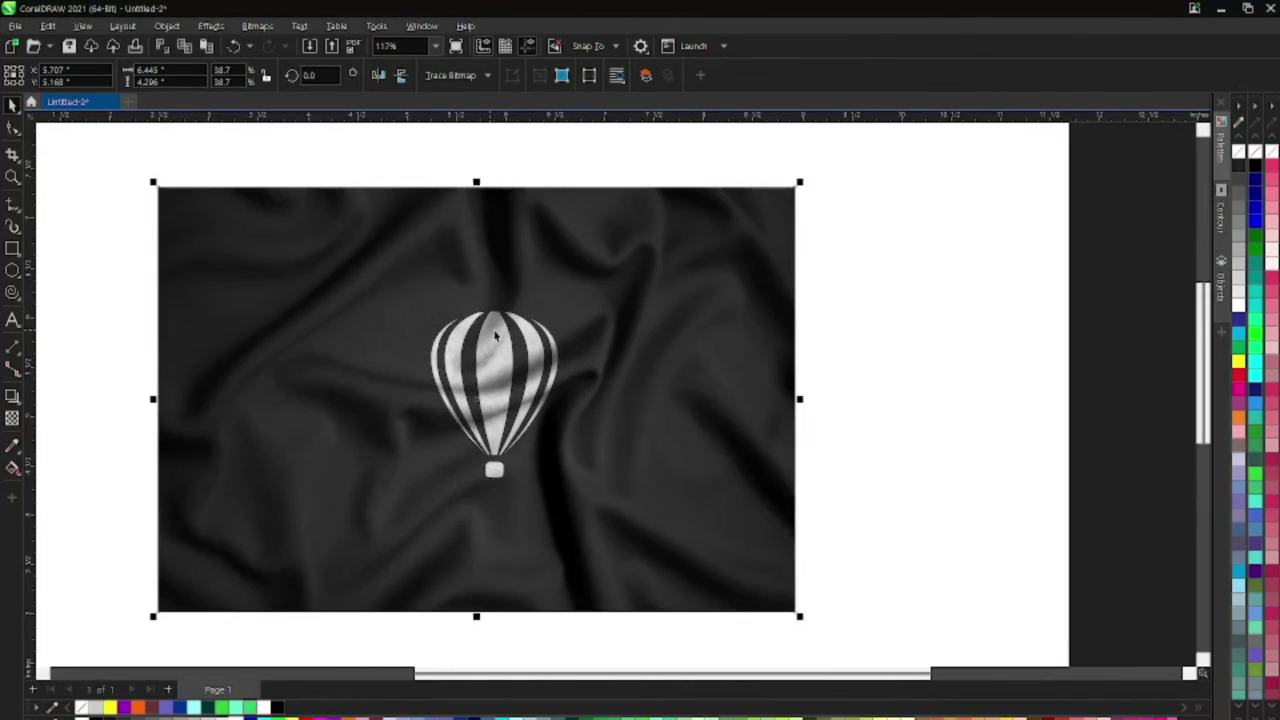
{"action": "left_click_drag", "start_coordinate": [851, 259], "coordinate": [352, 547]}
{"action": "left_click_drag", "start_coordinate": [497, 347], "coordinate": [493, 354]}
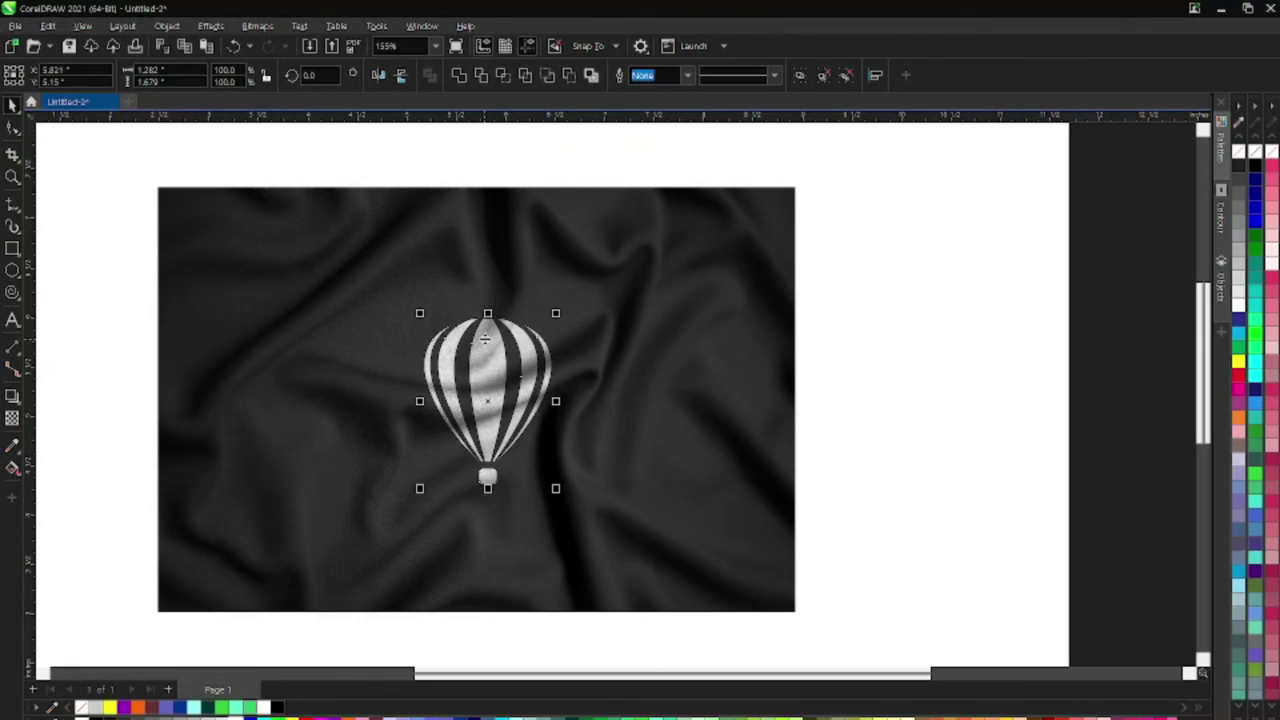
{"action": "scroll", "coordinate": [485, 338], "scroll_direction": "down", "scroll_amount": 1}
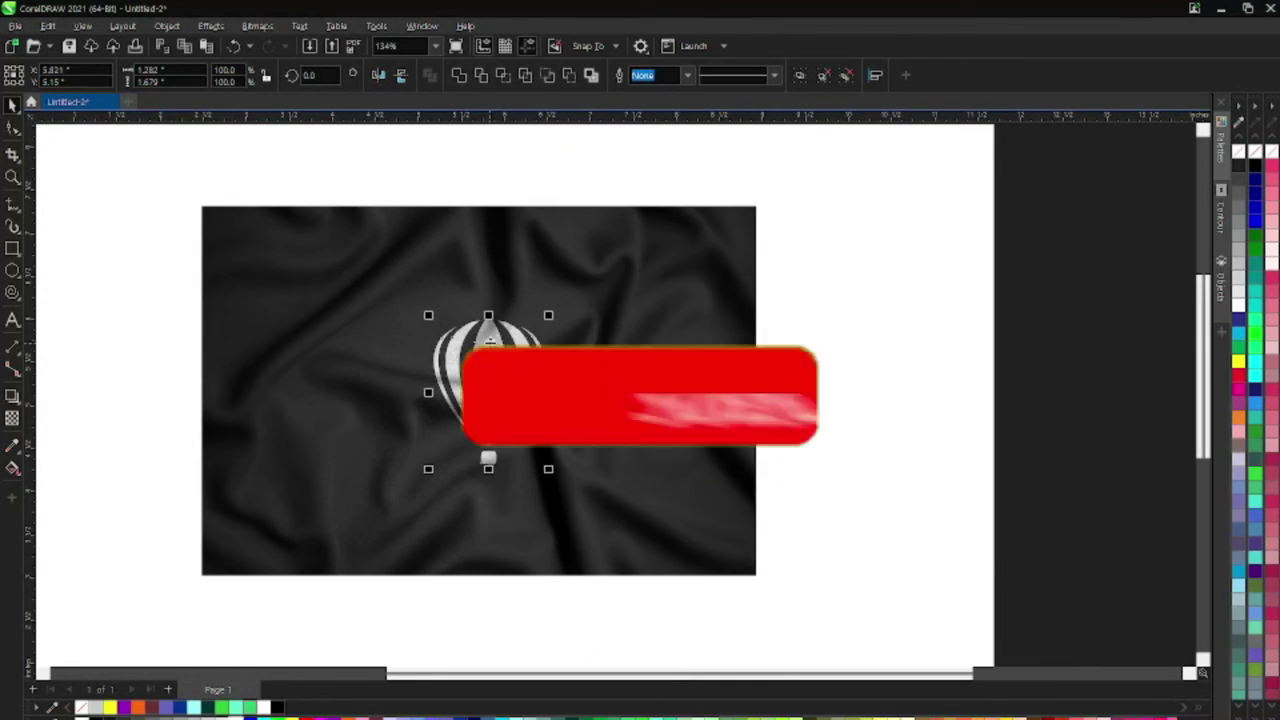